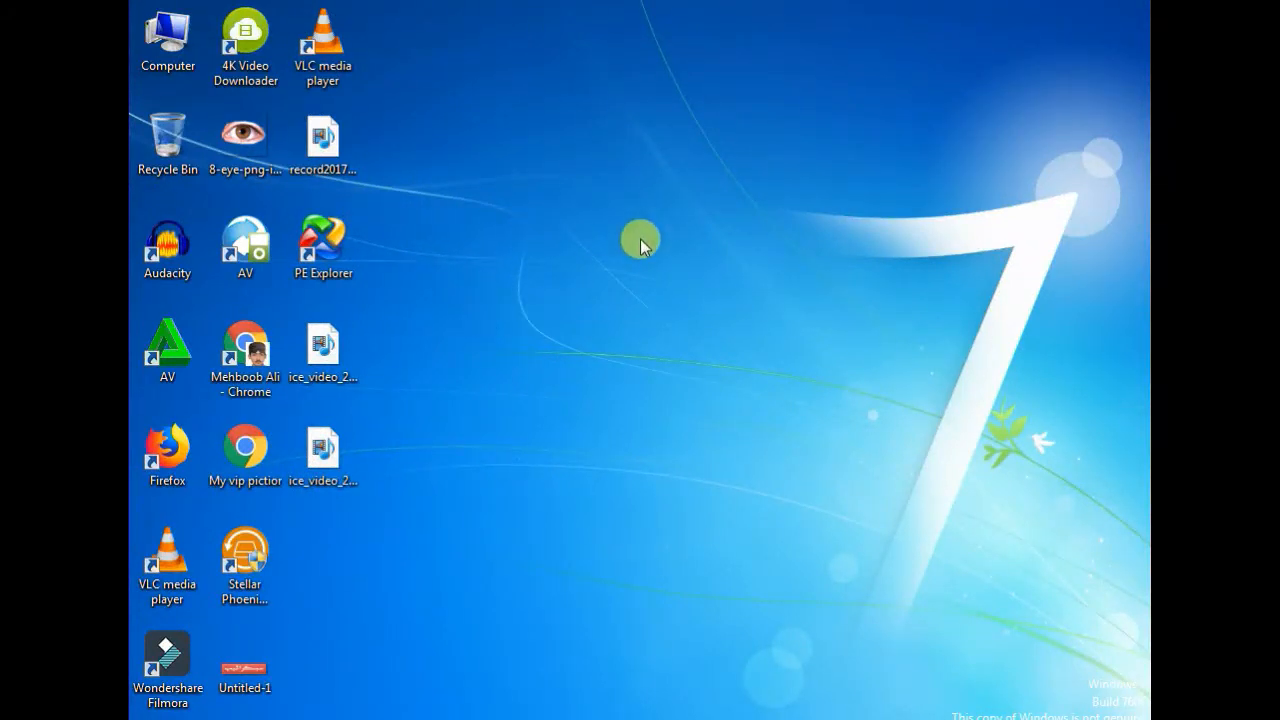
Launch PE Explorer and open the 4kvideodownloader application file from the 4kvideodownloader folder, continuing in trial mode
drag(323, 245, 722, 250)
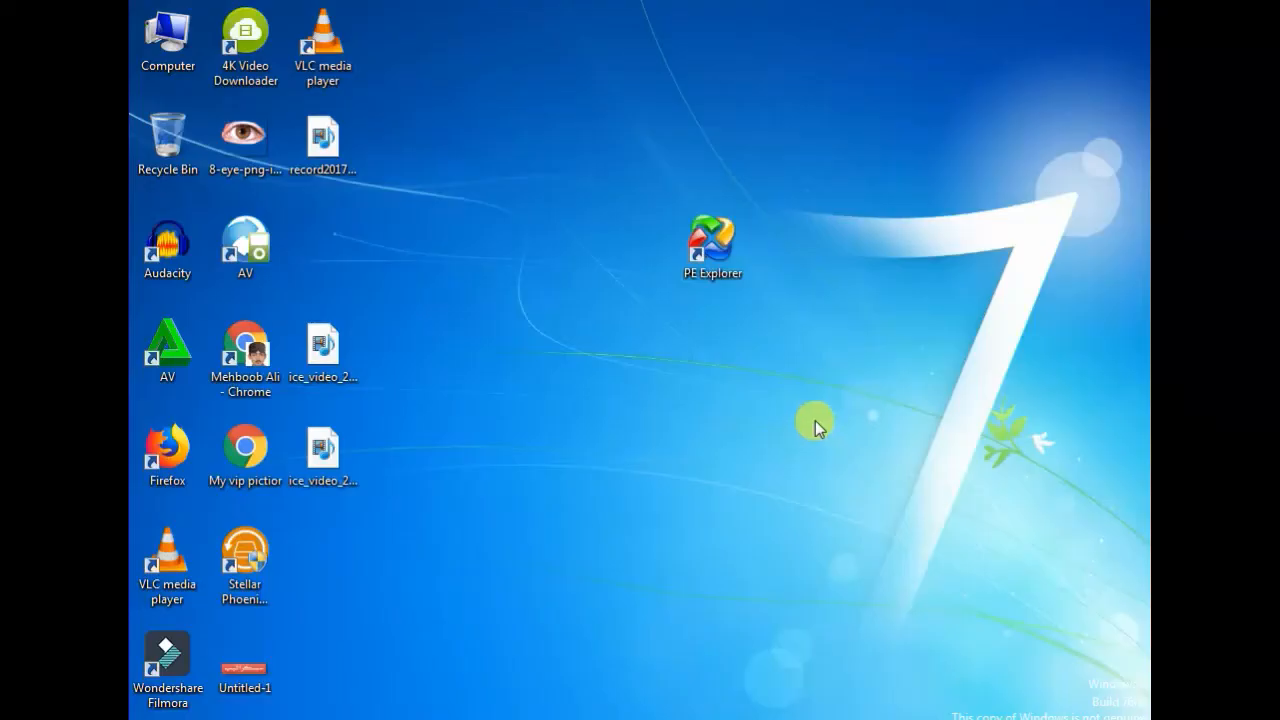
double_click(712, 248)
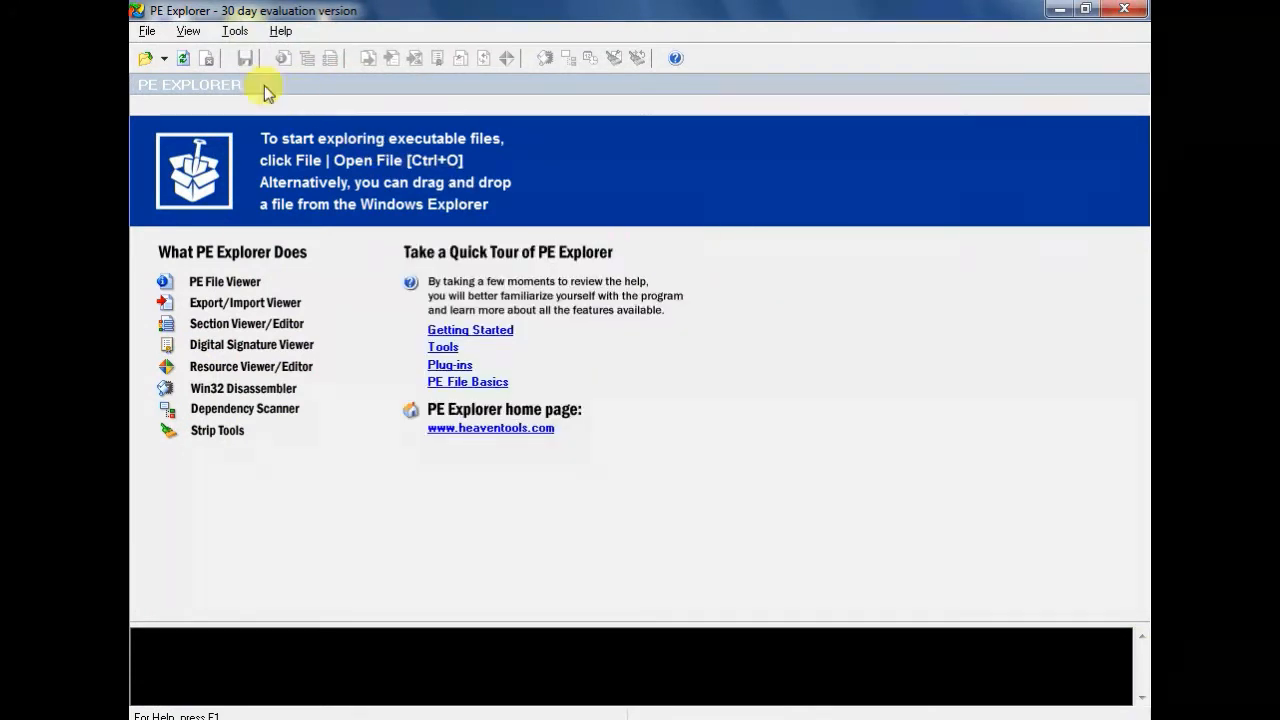
click(152, 35)
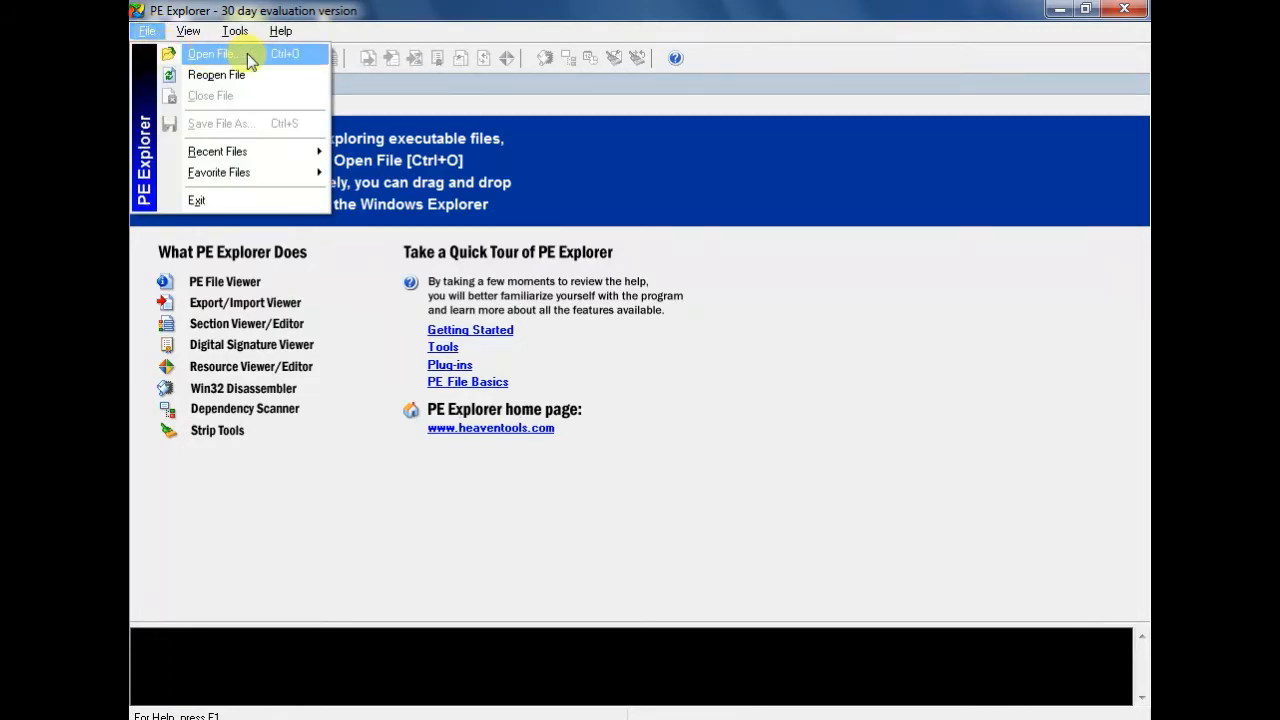
click(247, 53)
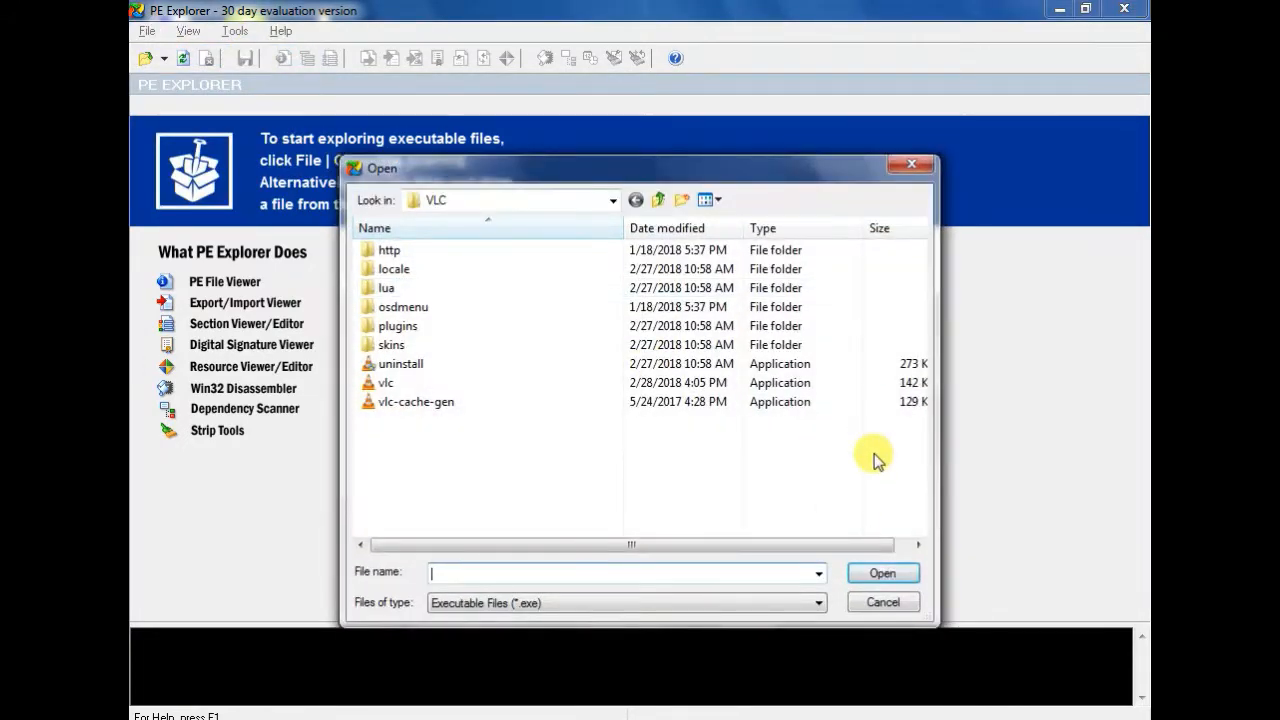
click(662, 199)
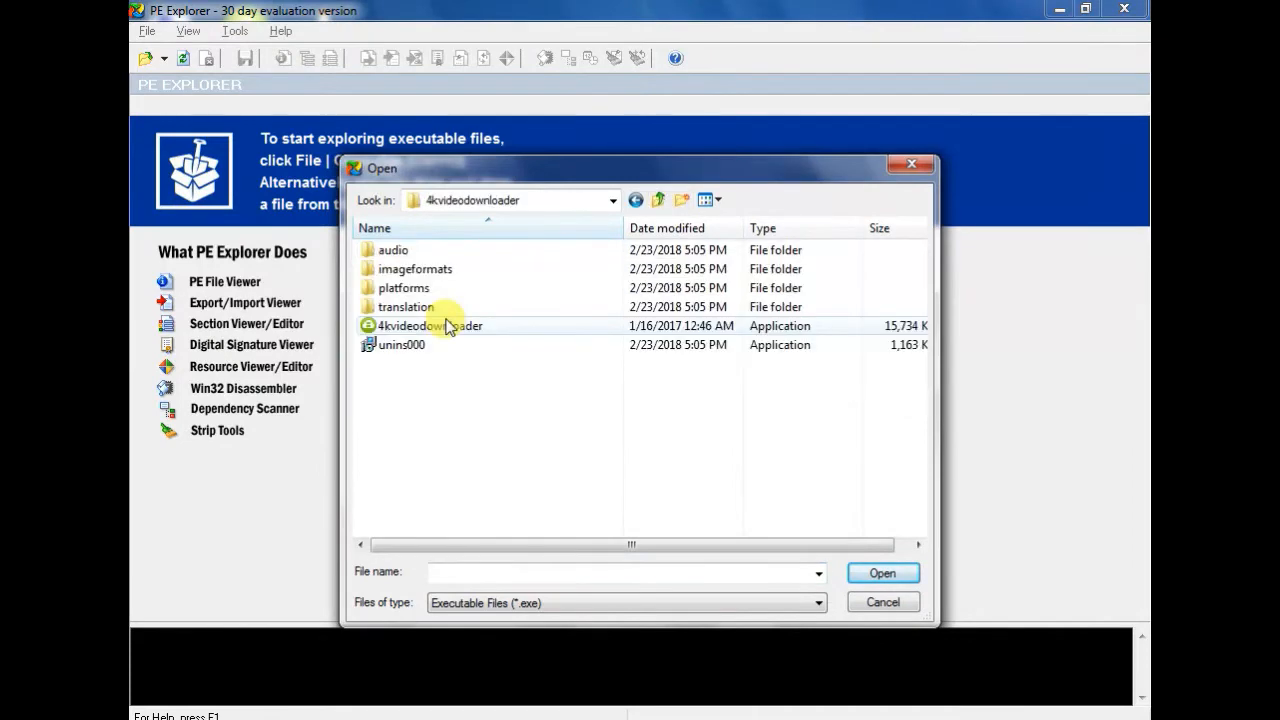
click(447, 327)
click(880, 572)
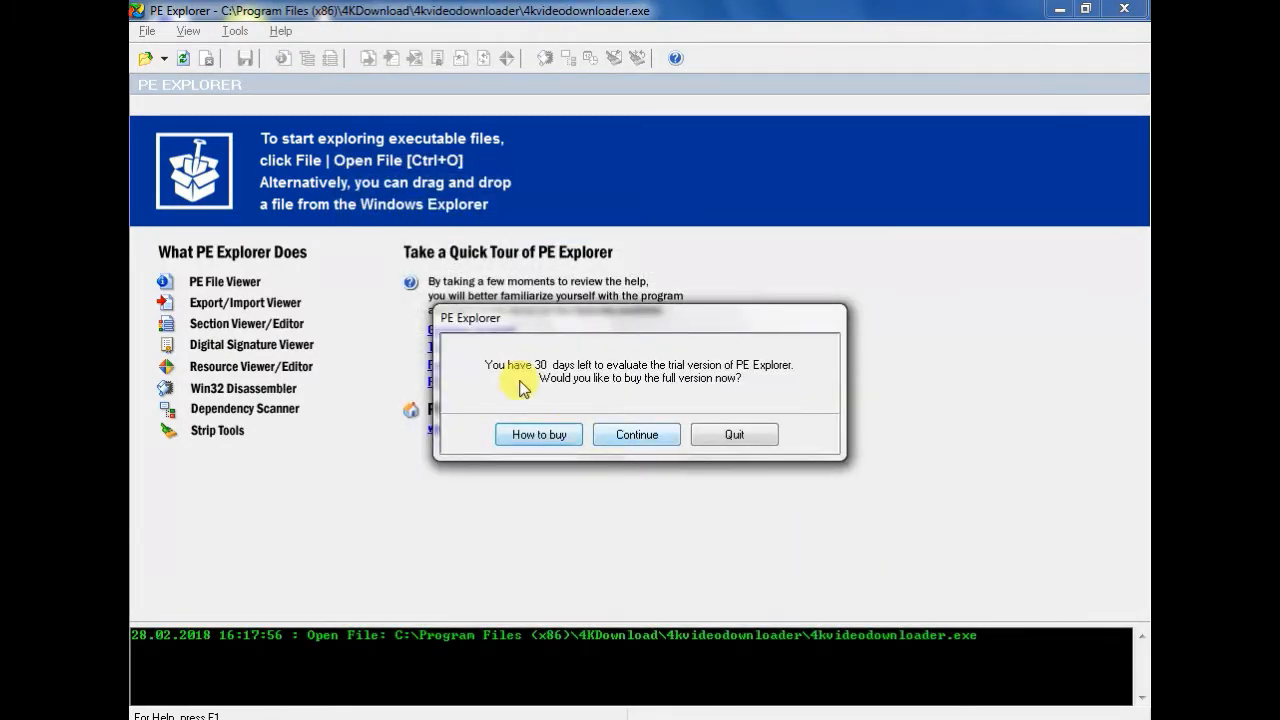
click(633, 440)
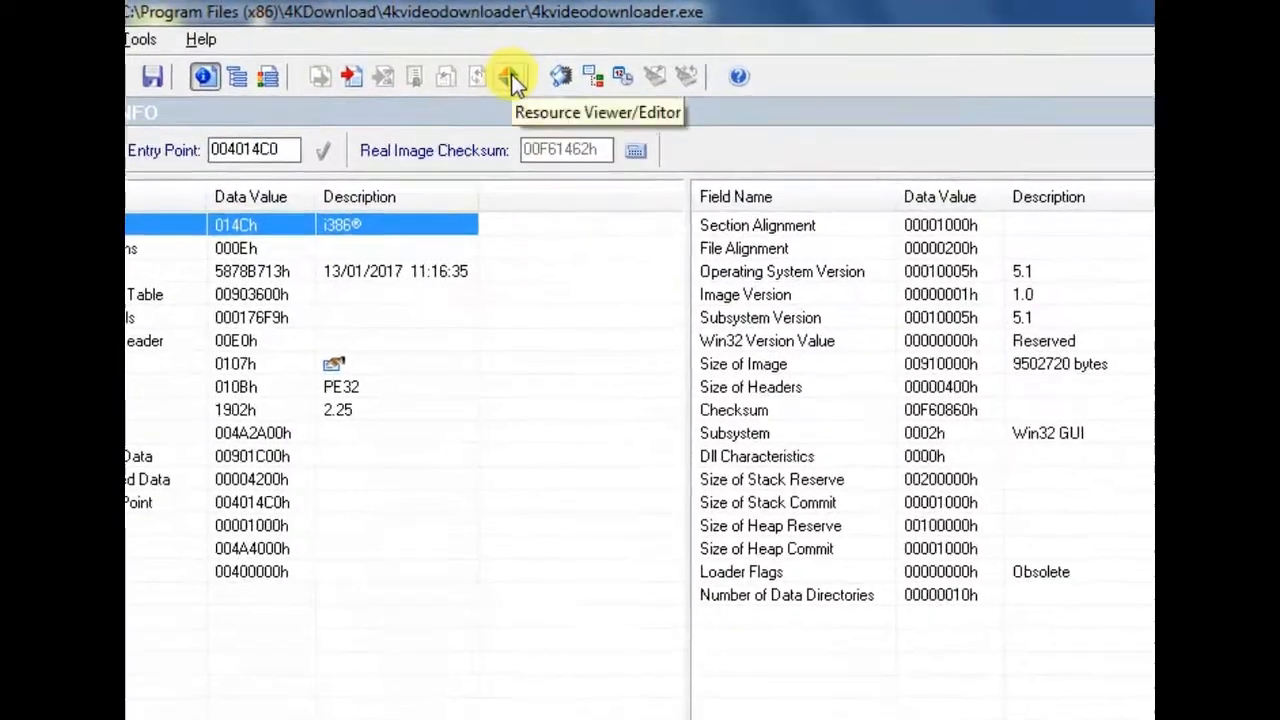
Open the Resource Viewer/Editor and preview Icon Entry items 1 to 4
click(513, 93)
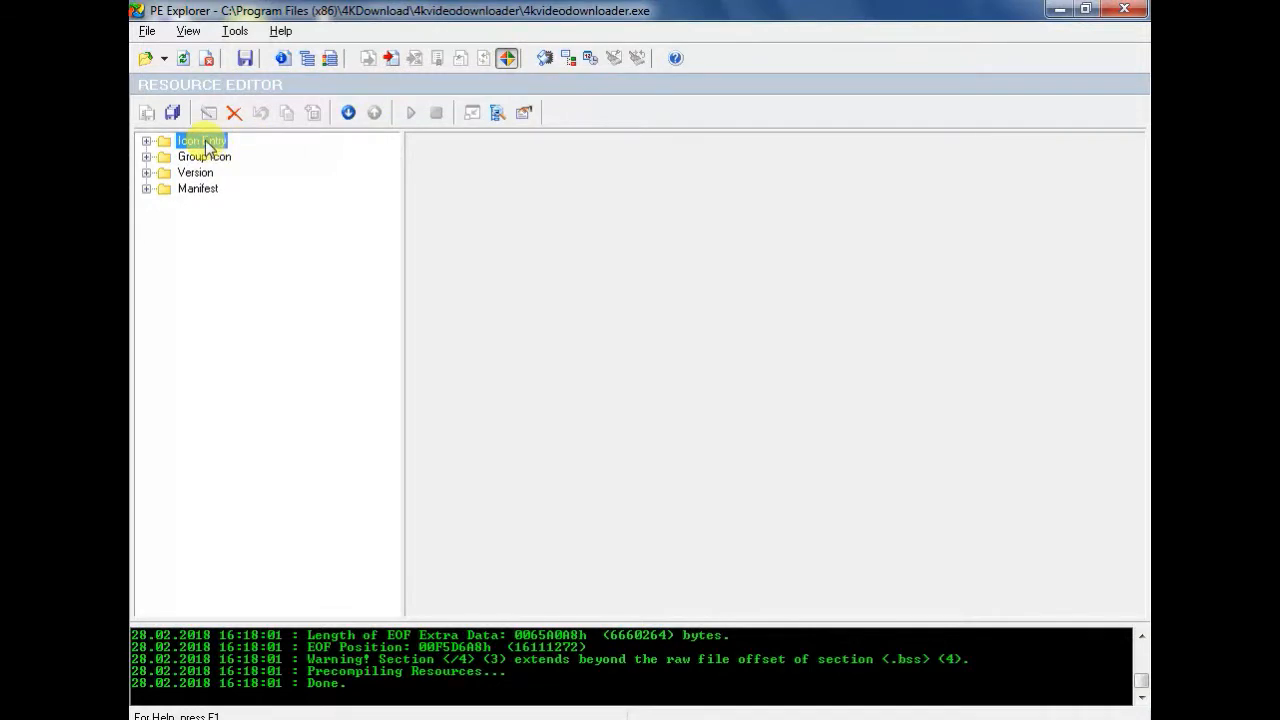
click(147, 141)
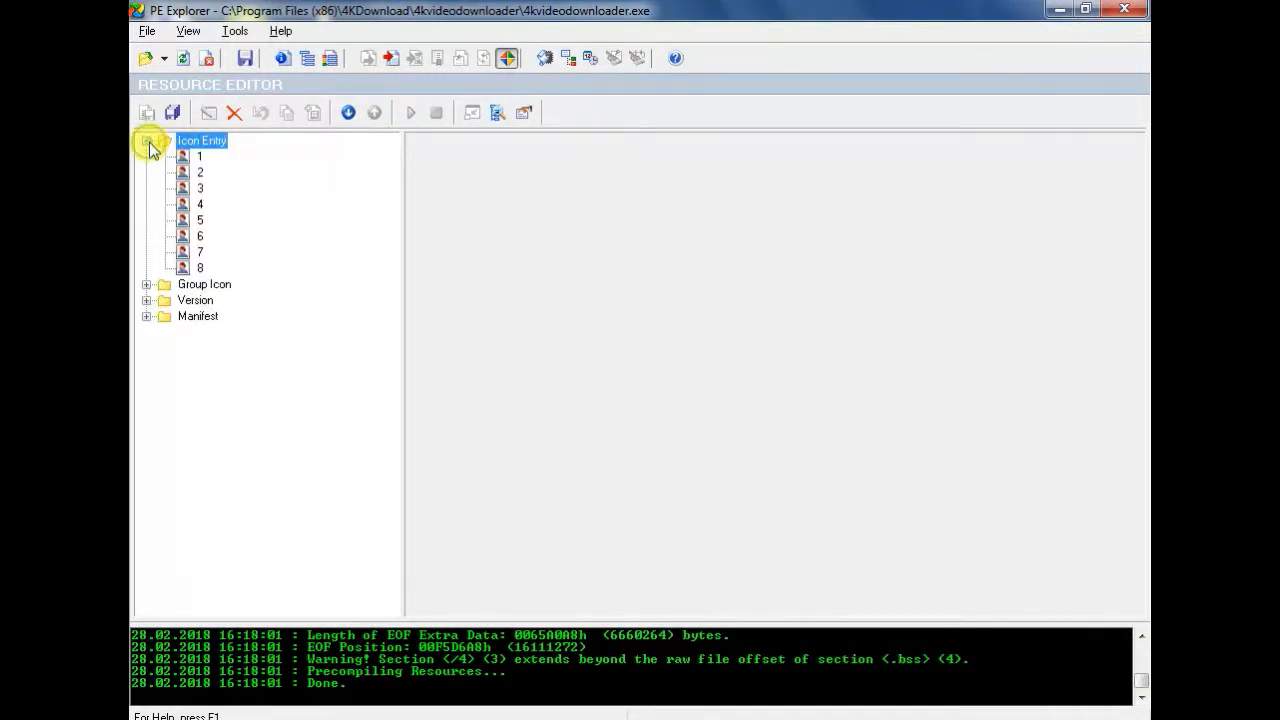
click(195, 158)
click(194, 174)
click(194, 189)
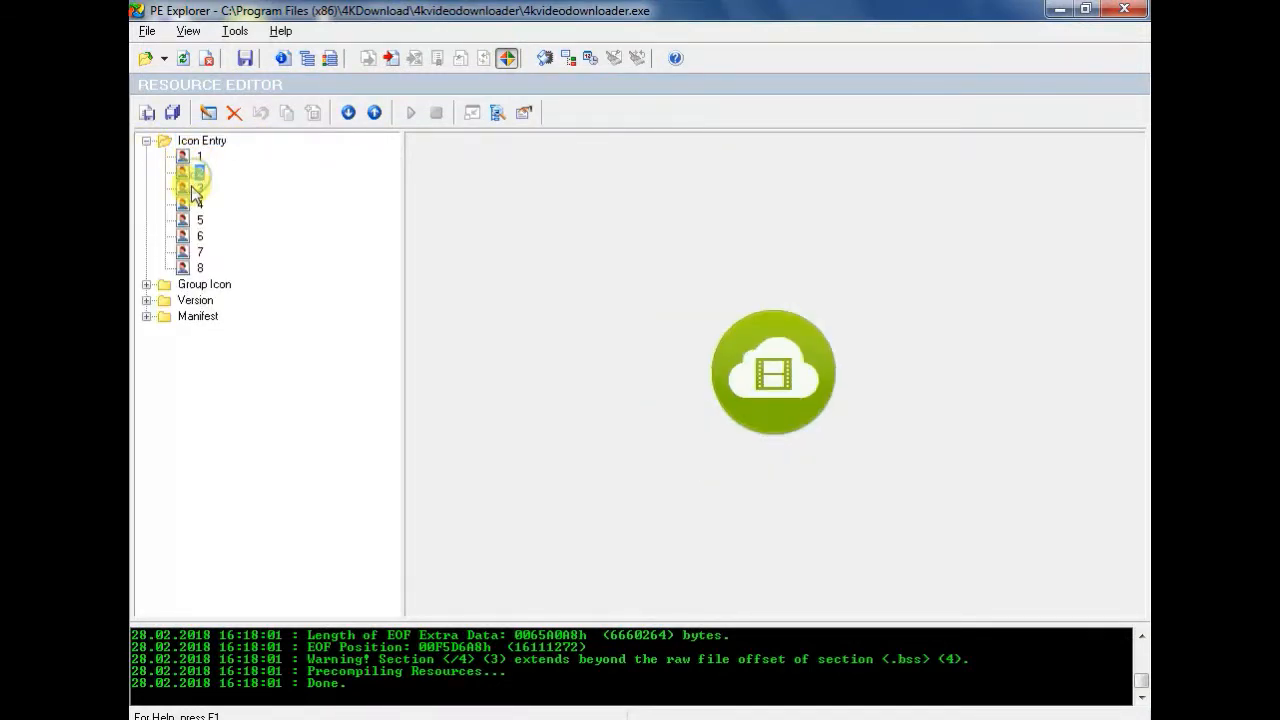
click(196, 205)
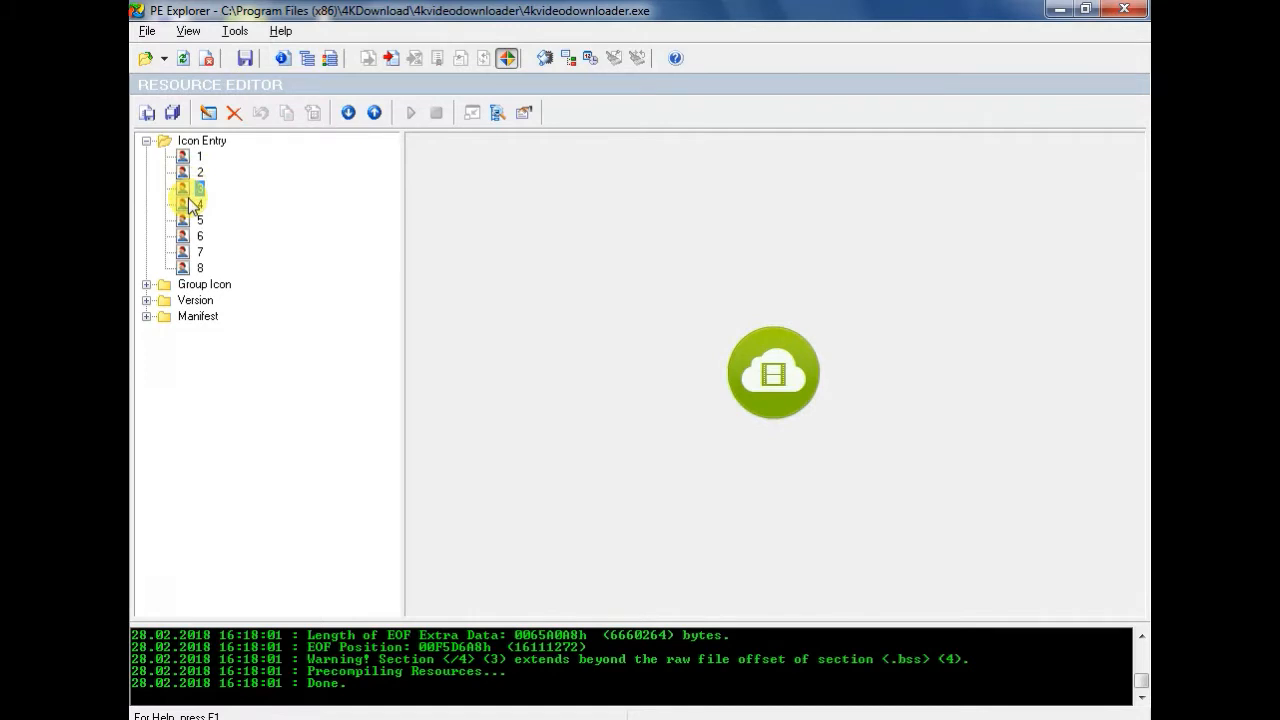
click(211, 115)
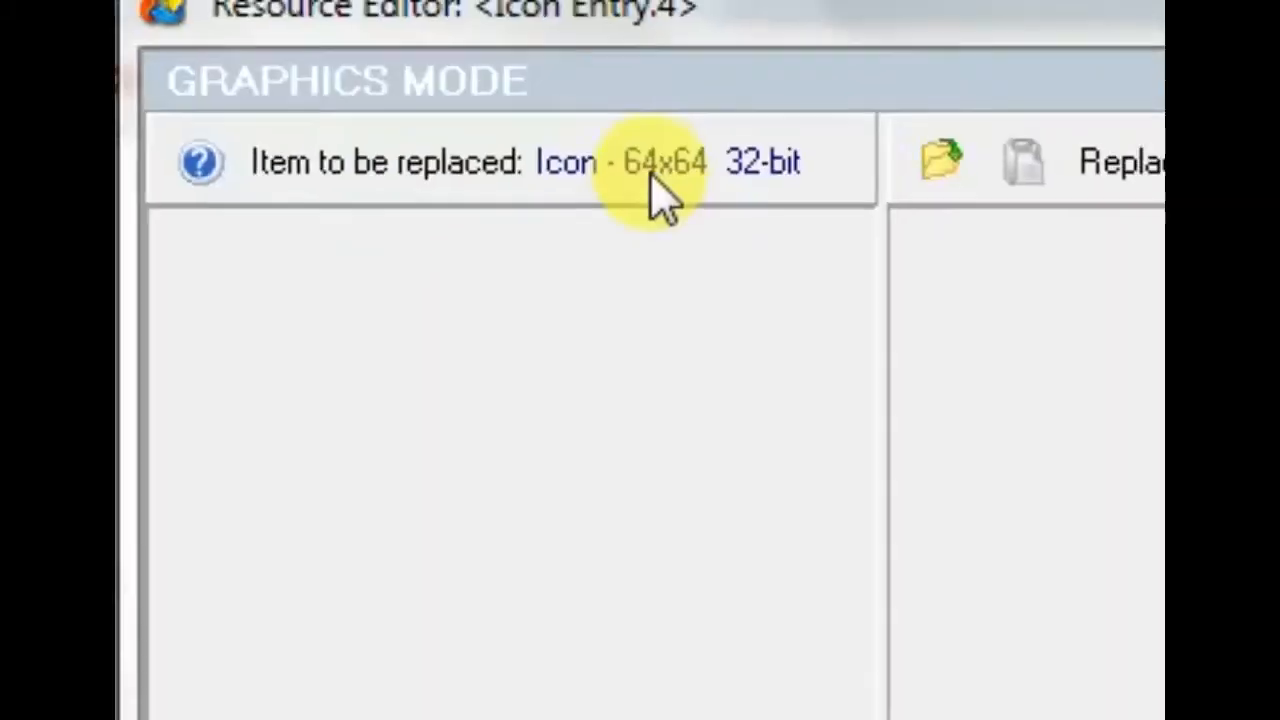
click(634, 148)
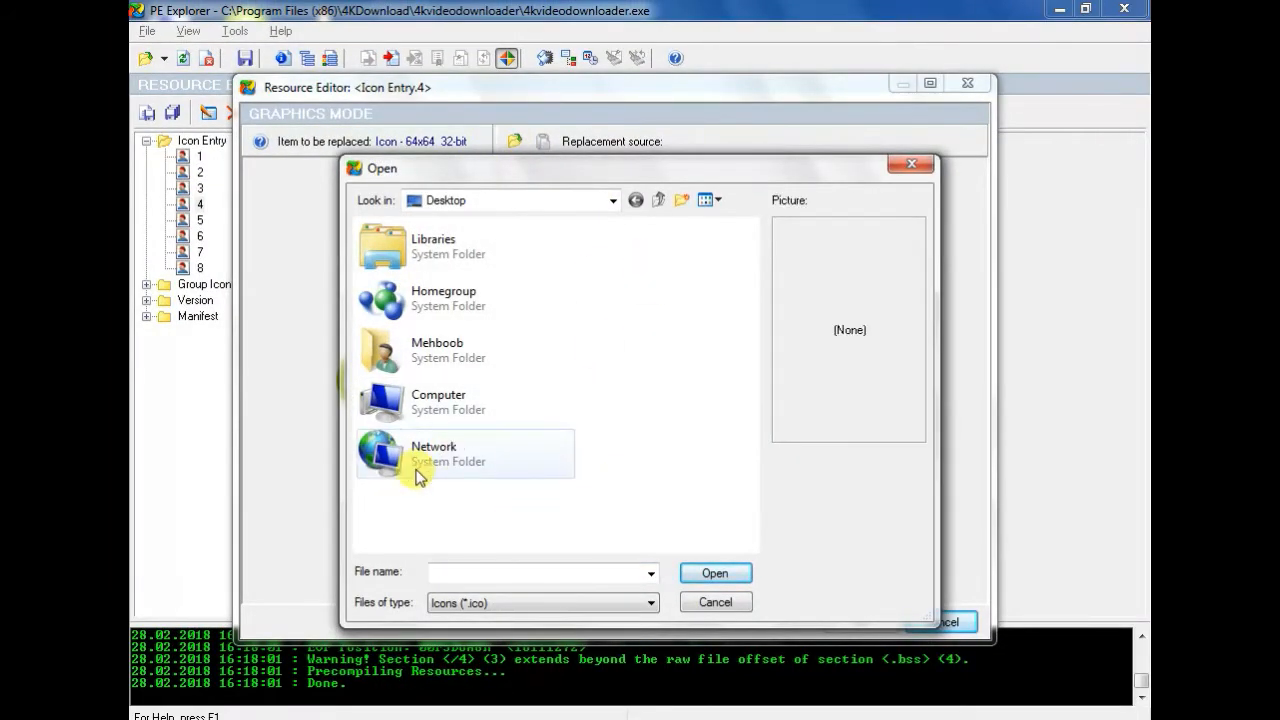
click(716, 603)
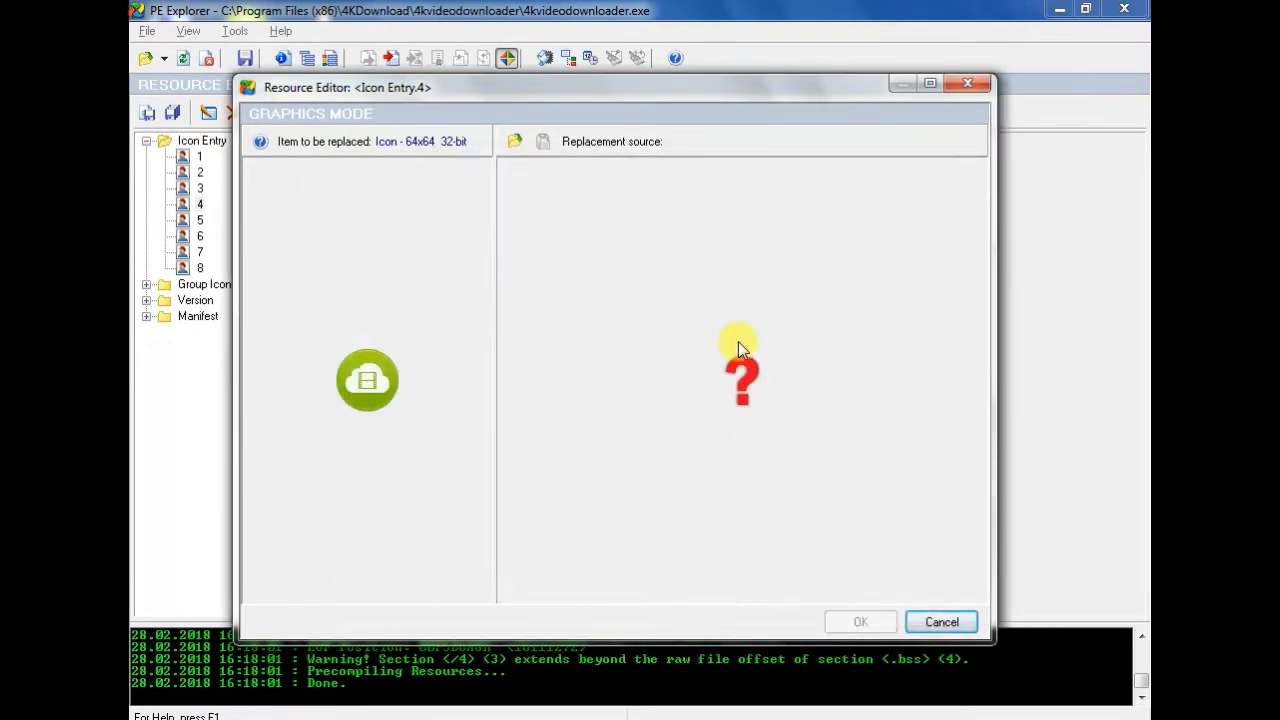
click(967, 84)
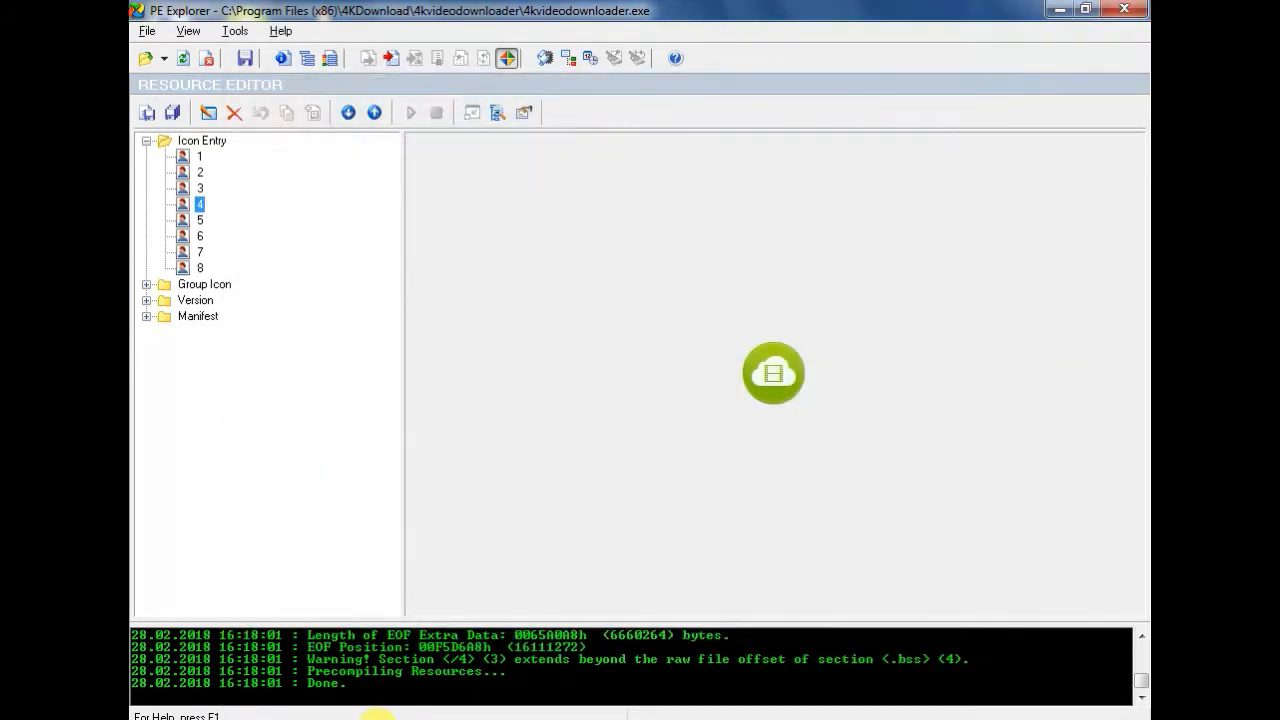
Switch to Chrome, return to IconMop's PNG to ICO converter page and choose icon.png as the source file, then go back to PE Explorer
click(377, 719)
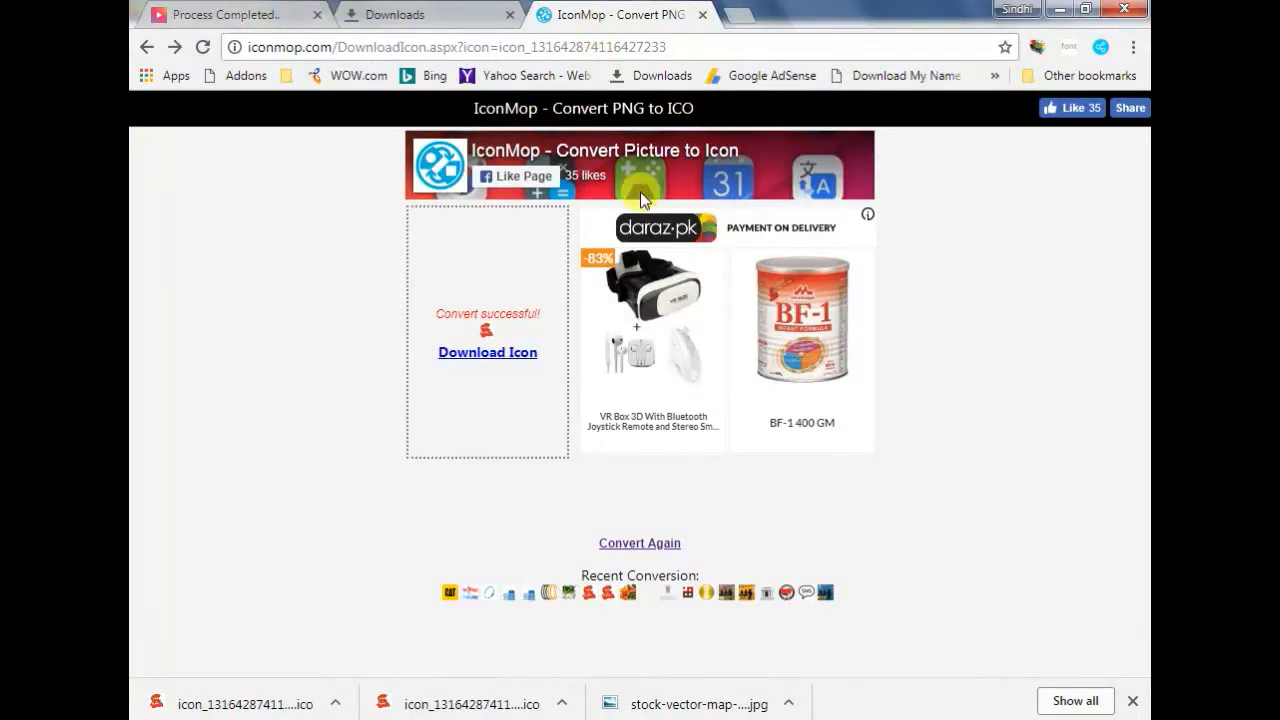
click(148, 48)
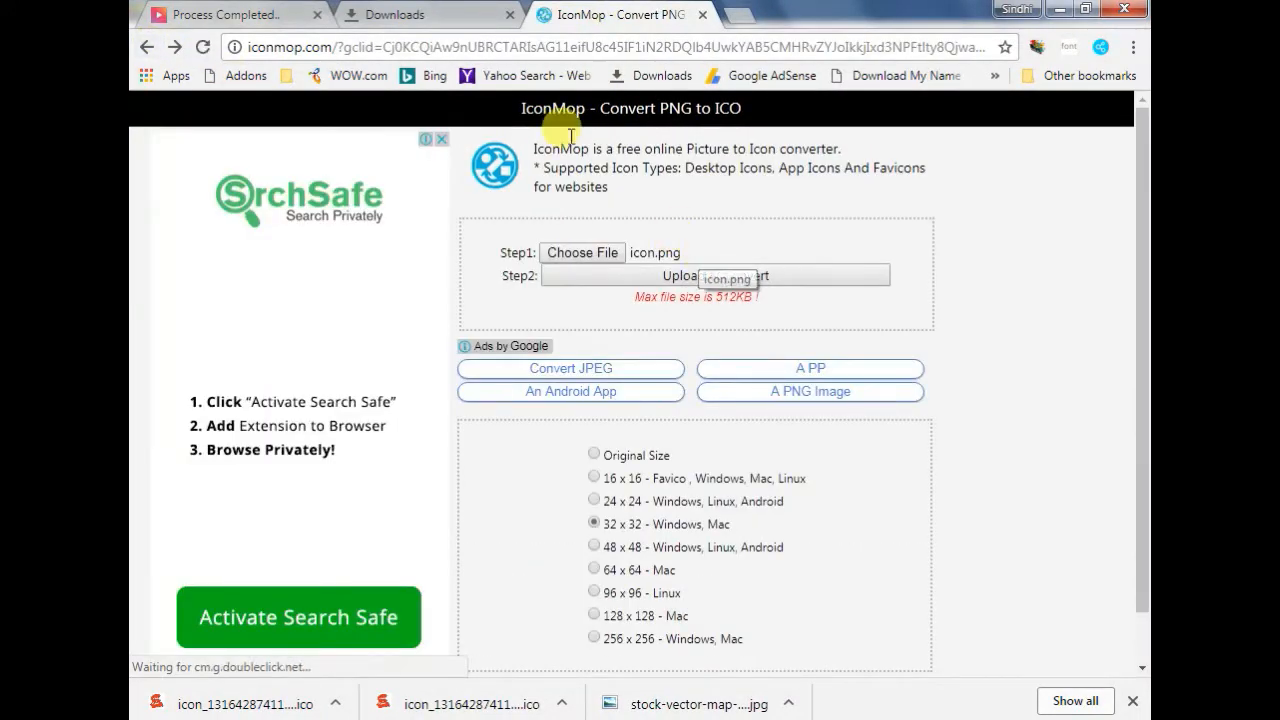
click(151, 48)
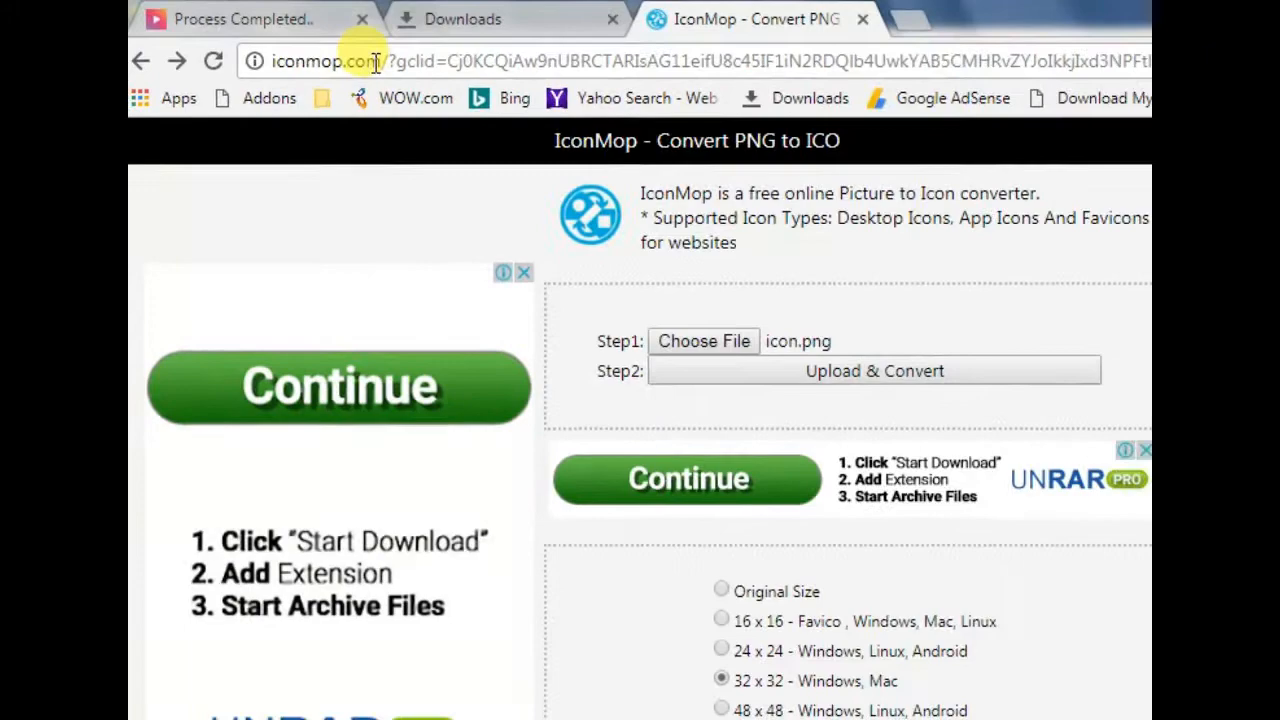
double_click(315, 61)
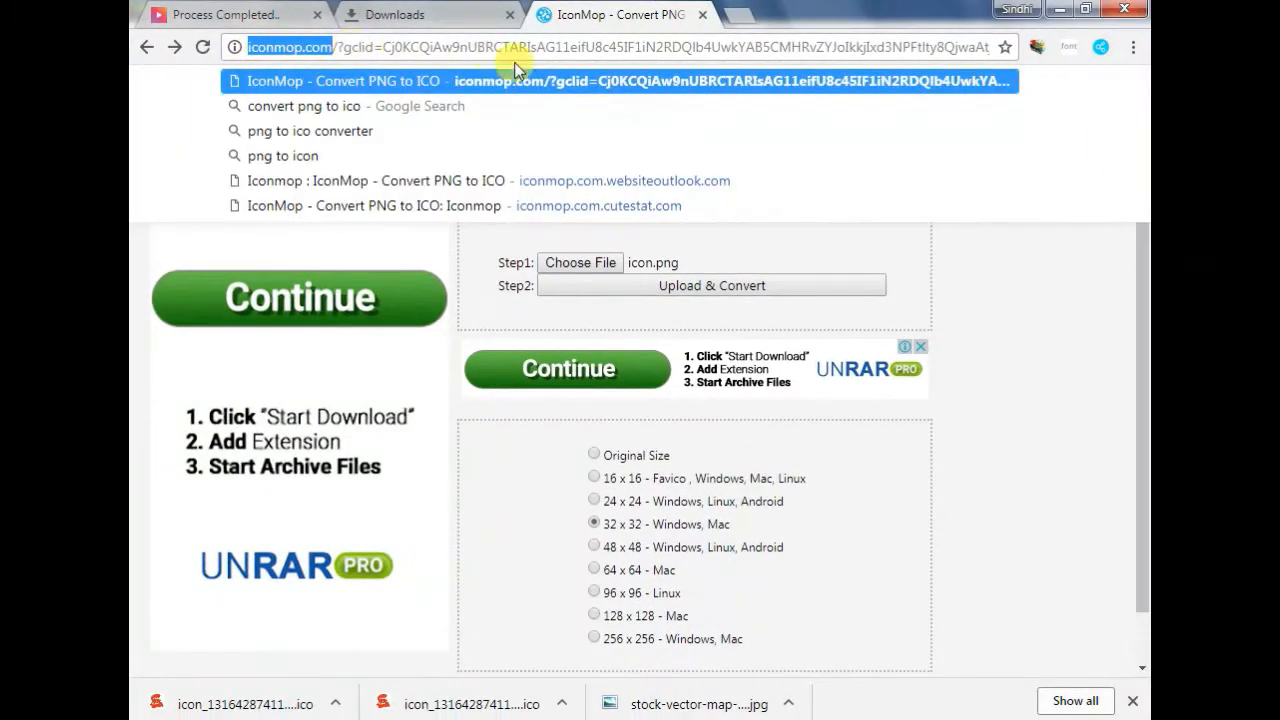
click(600, 268)
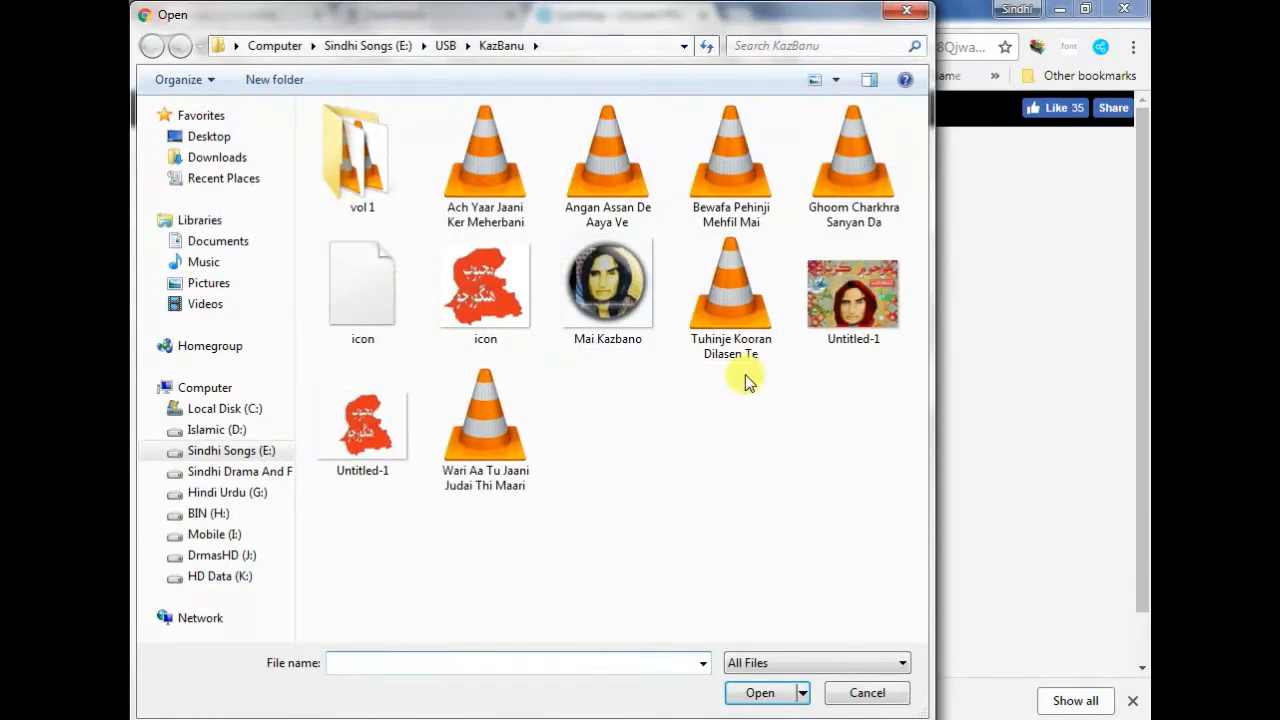
click(485, 285)
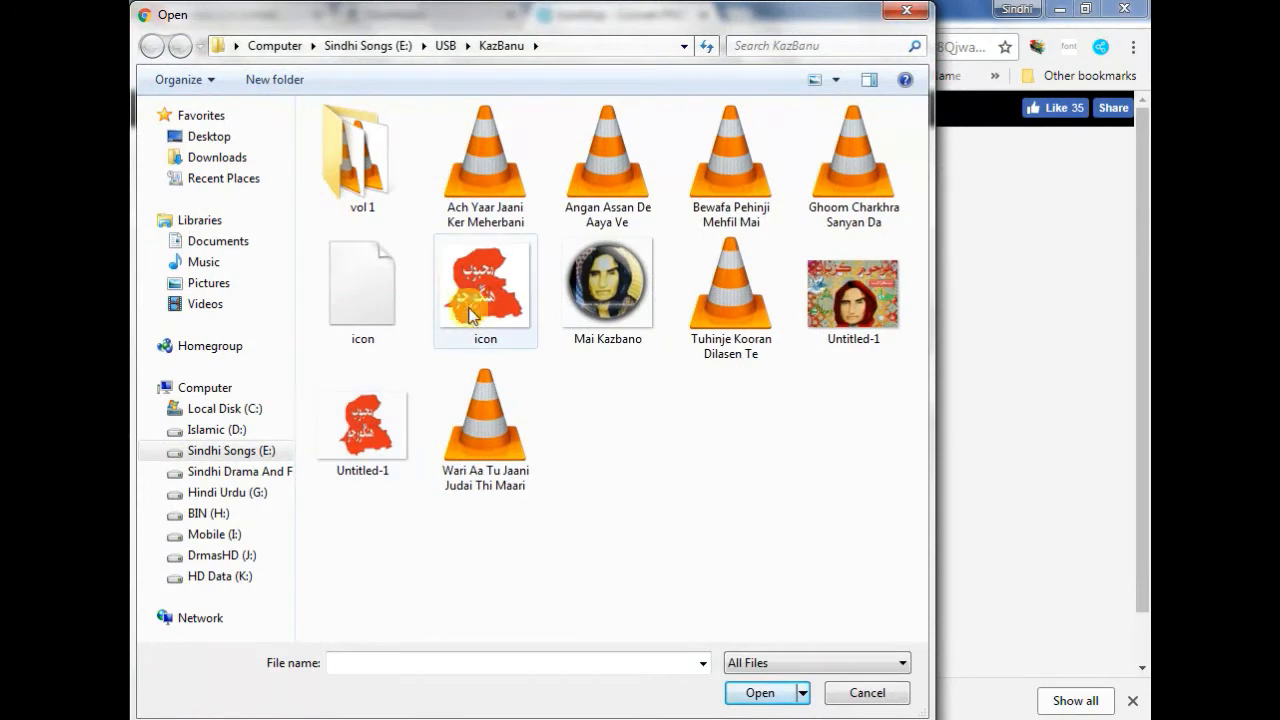
click(770, 692)
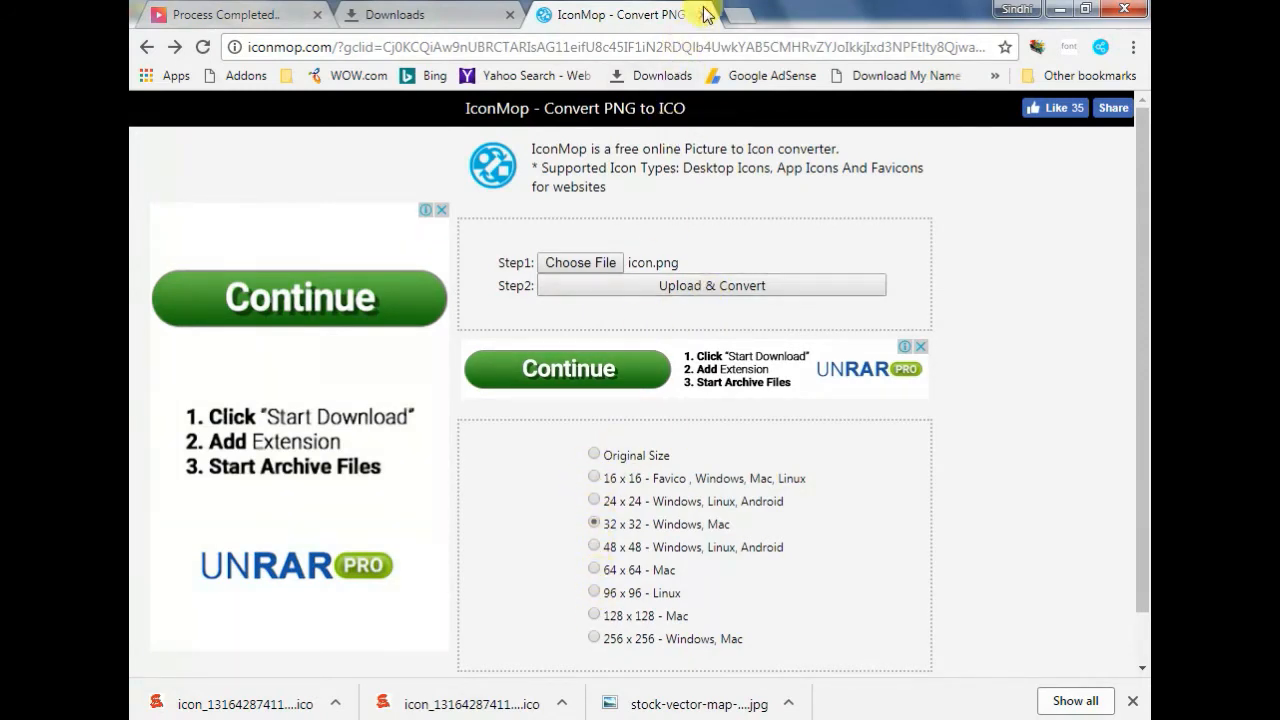
click(1062, 12)
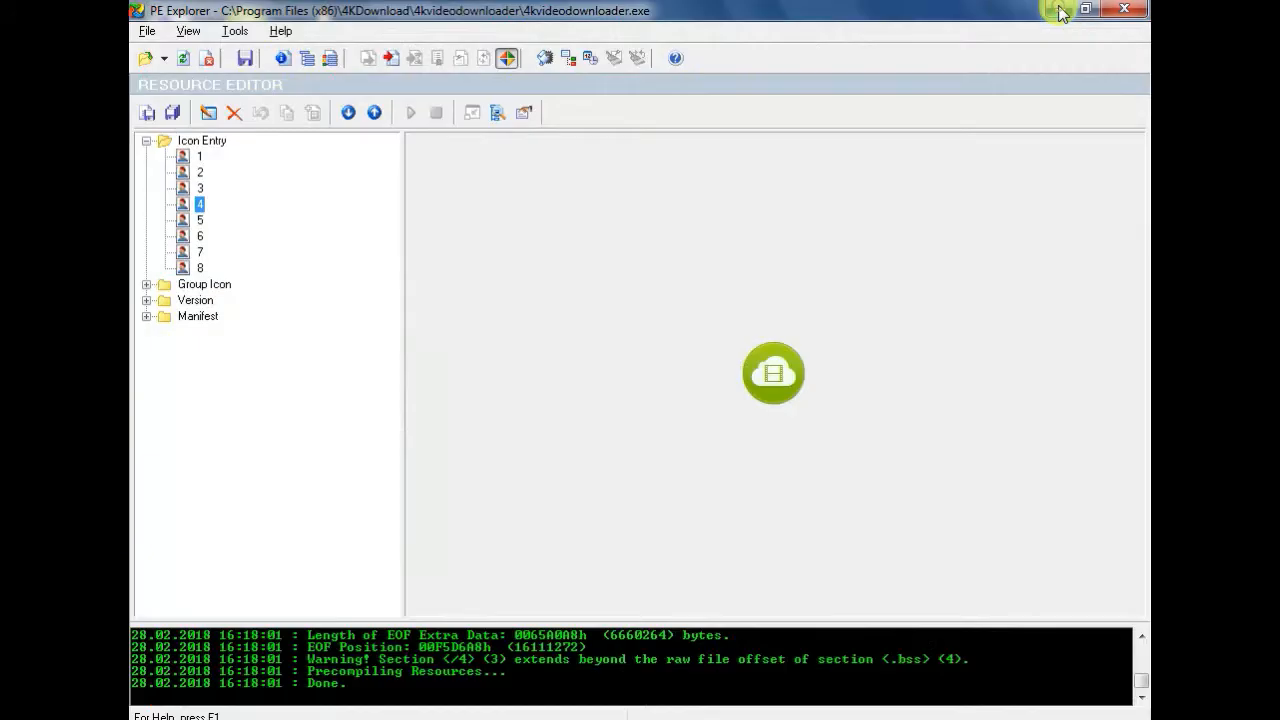
Examine the icon sizes listed under the IDI_ICON1 resource in Group Icon
click(200, 284)
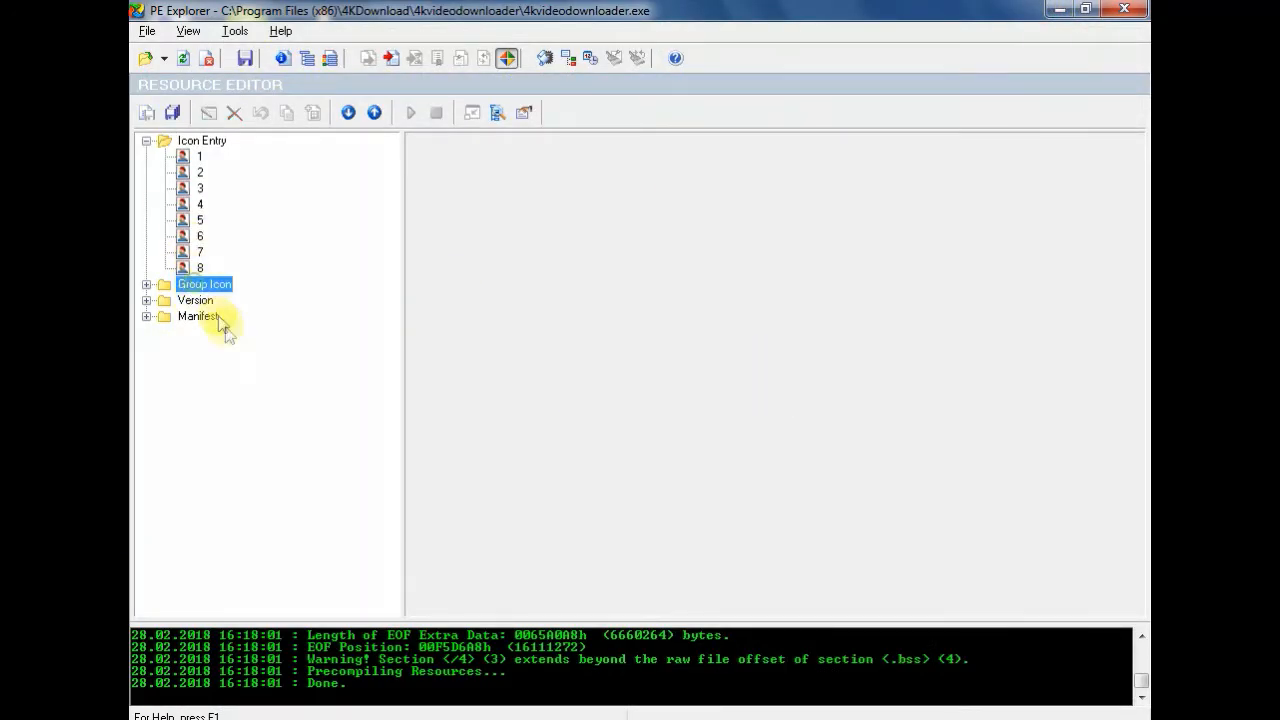
click(146, 285)
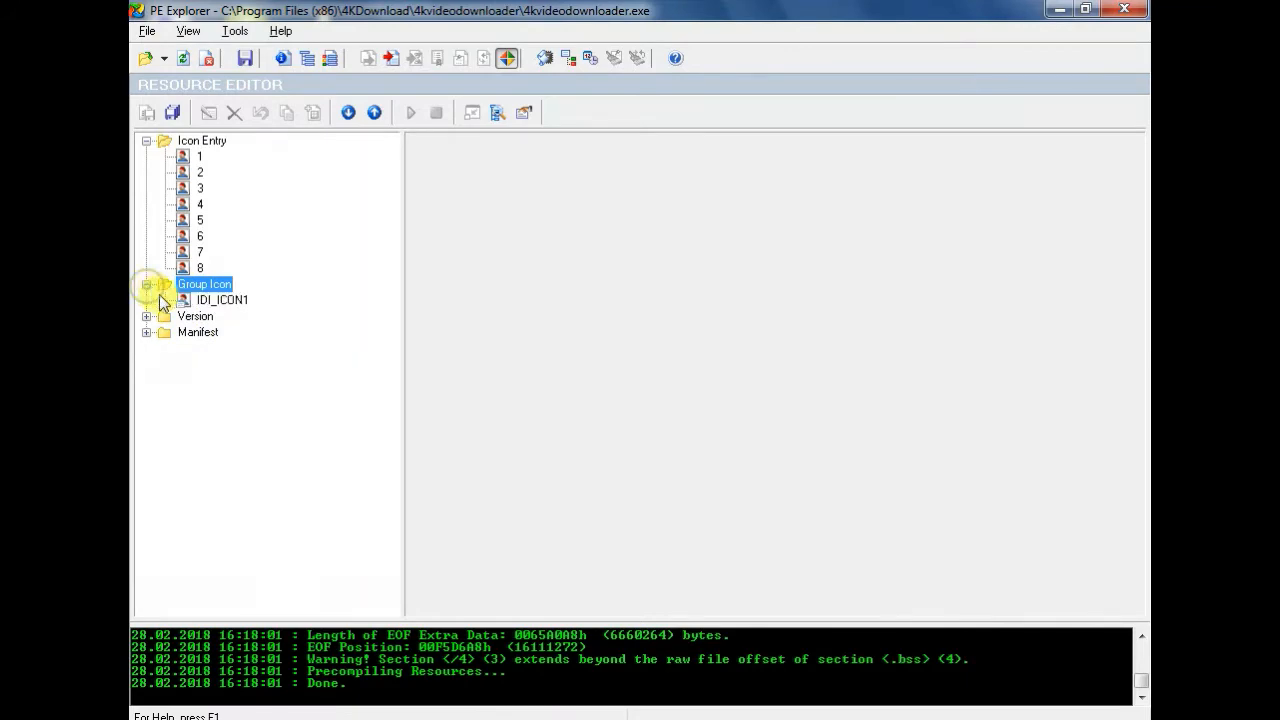
click(203, 302)
click(146, 285)
click(146, 285)
click(203, 300)
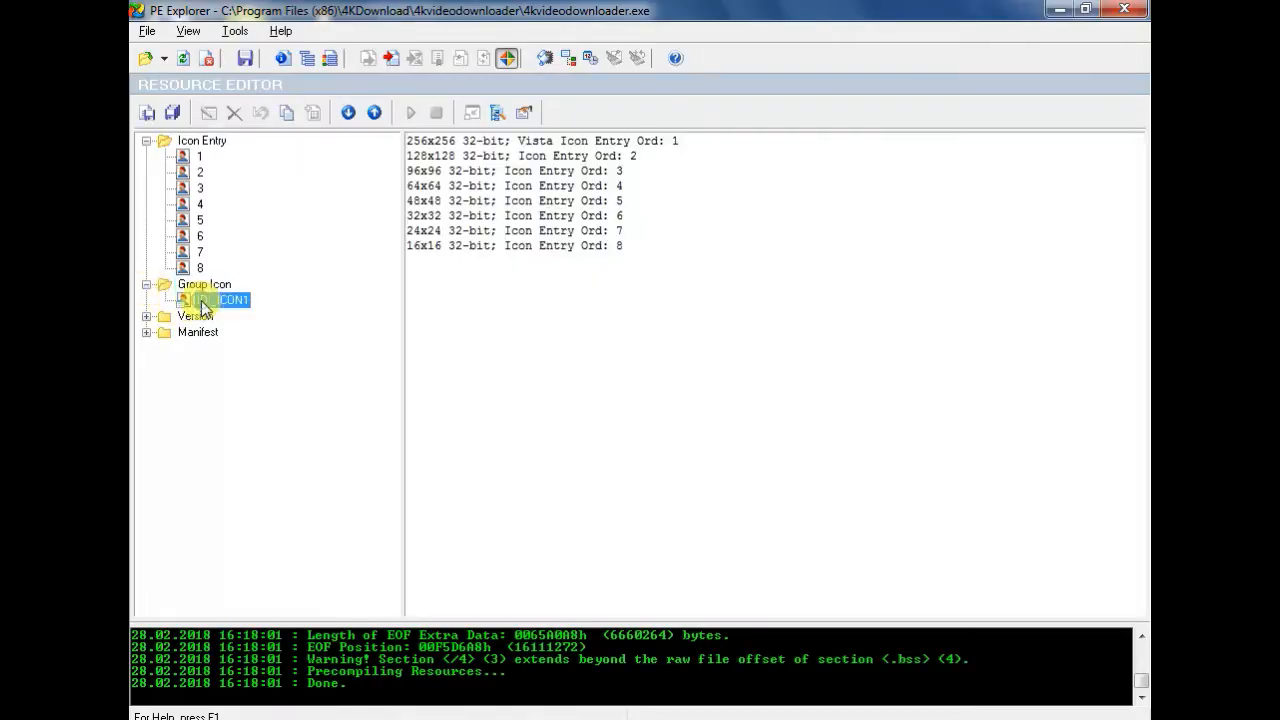
Edit the Version 1 resource, setting FileDescription to "xyz" and InternalName to the owner's first name followed by "saftware"
click(146, 316)
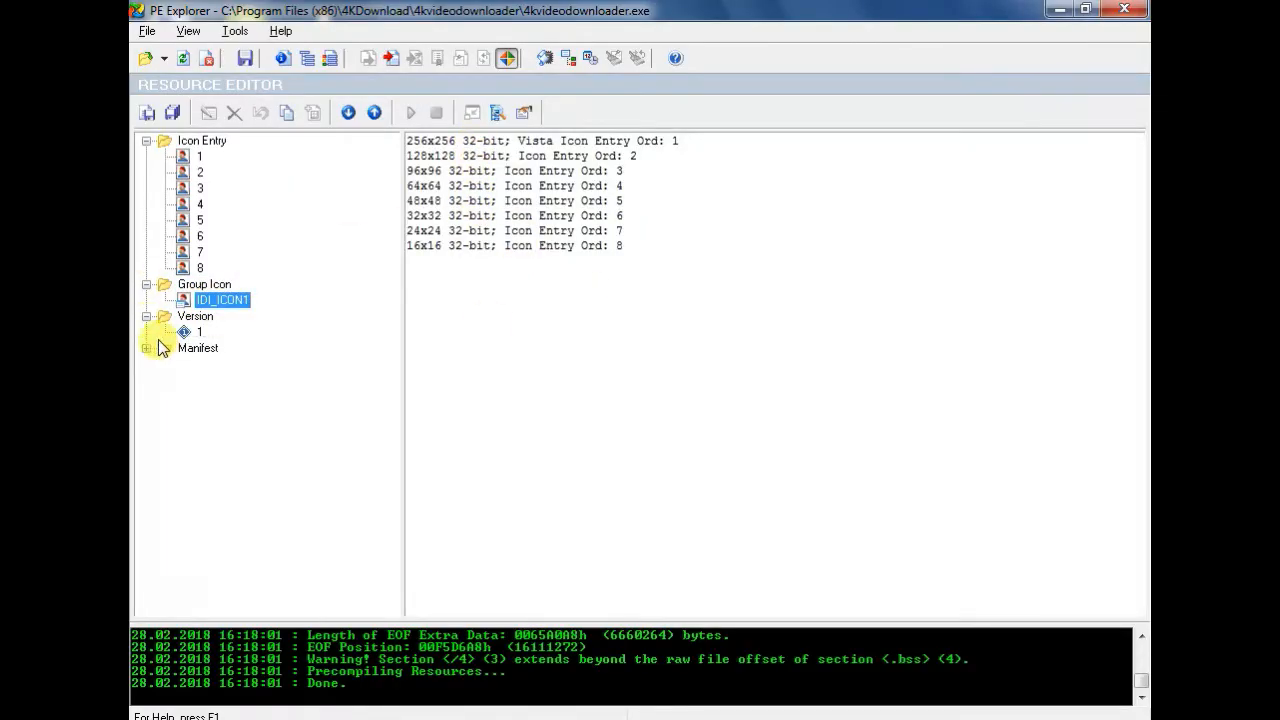
click(192, 332)
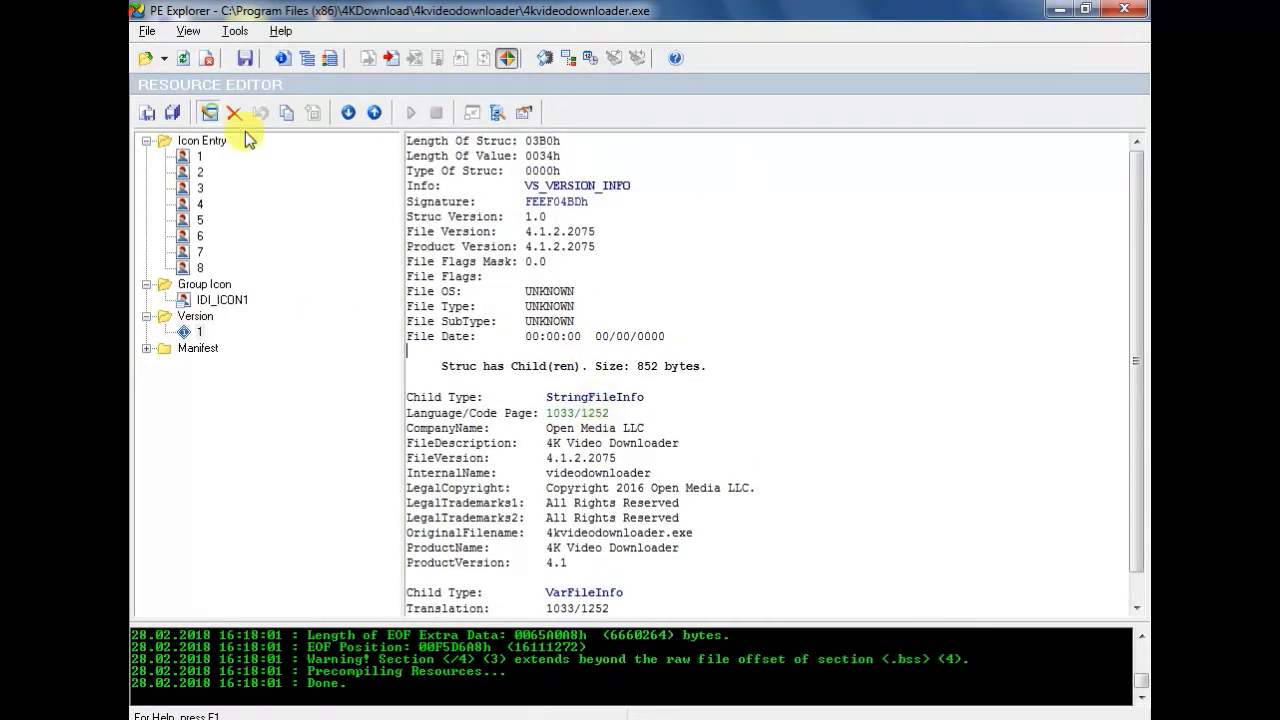
click(208, 112)
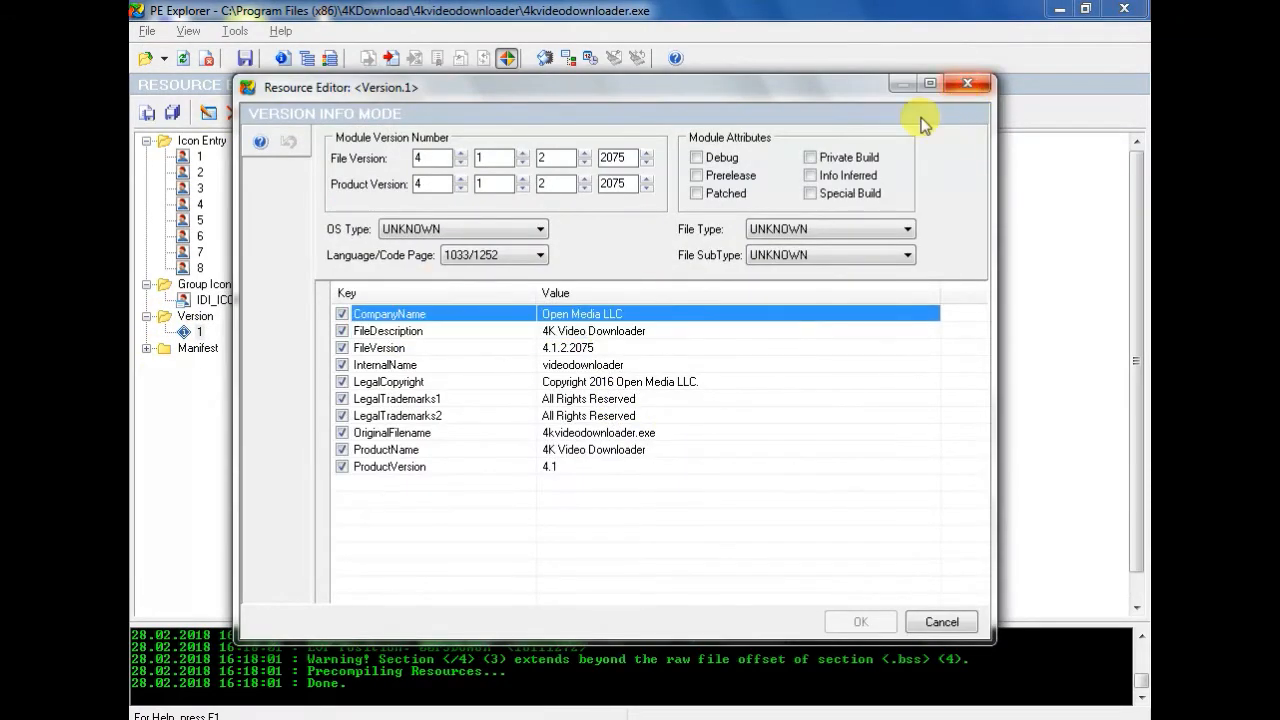
click(600, 332)
double_click(645, 330)
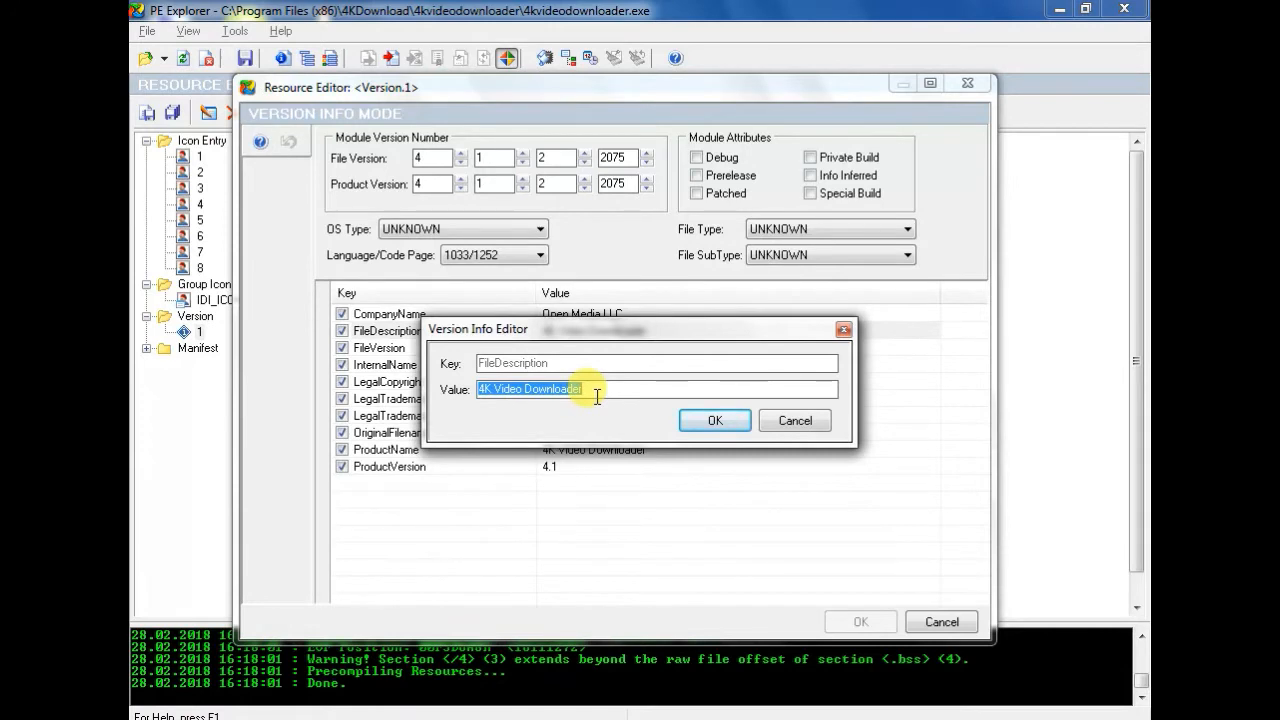
text(xyz)
click(728, 422)
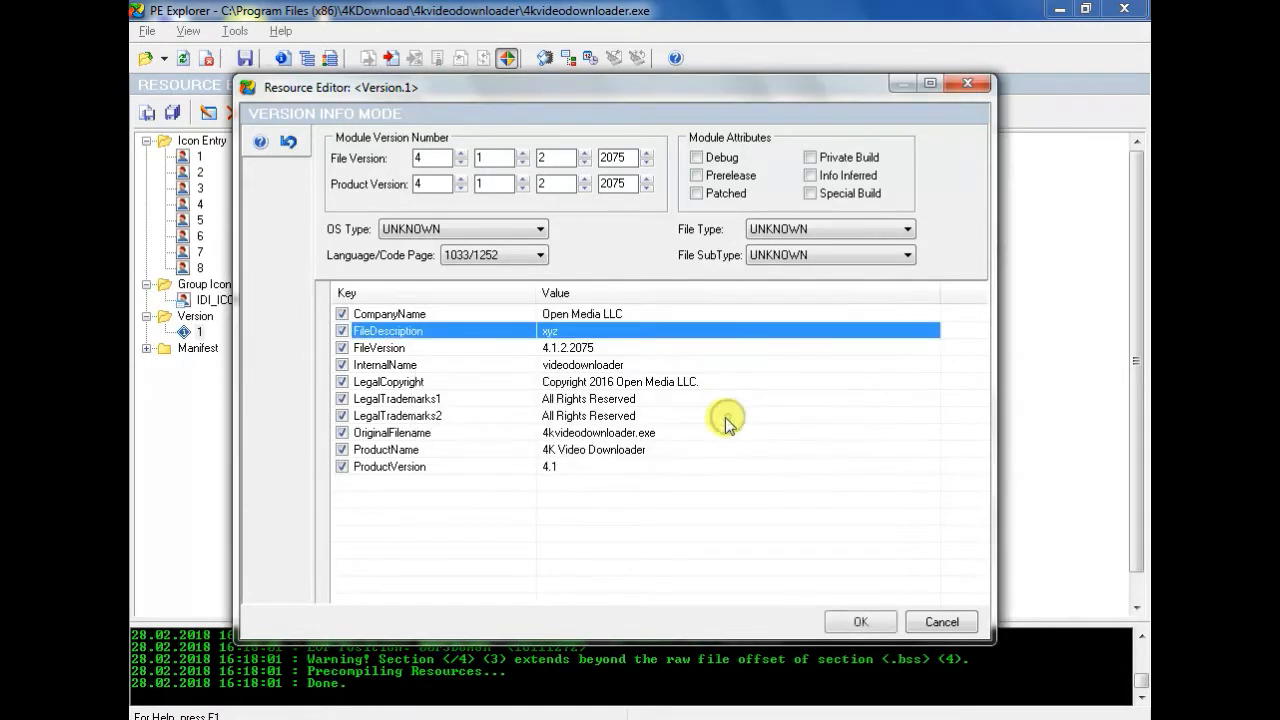
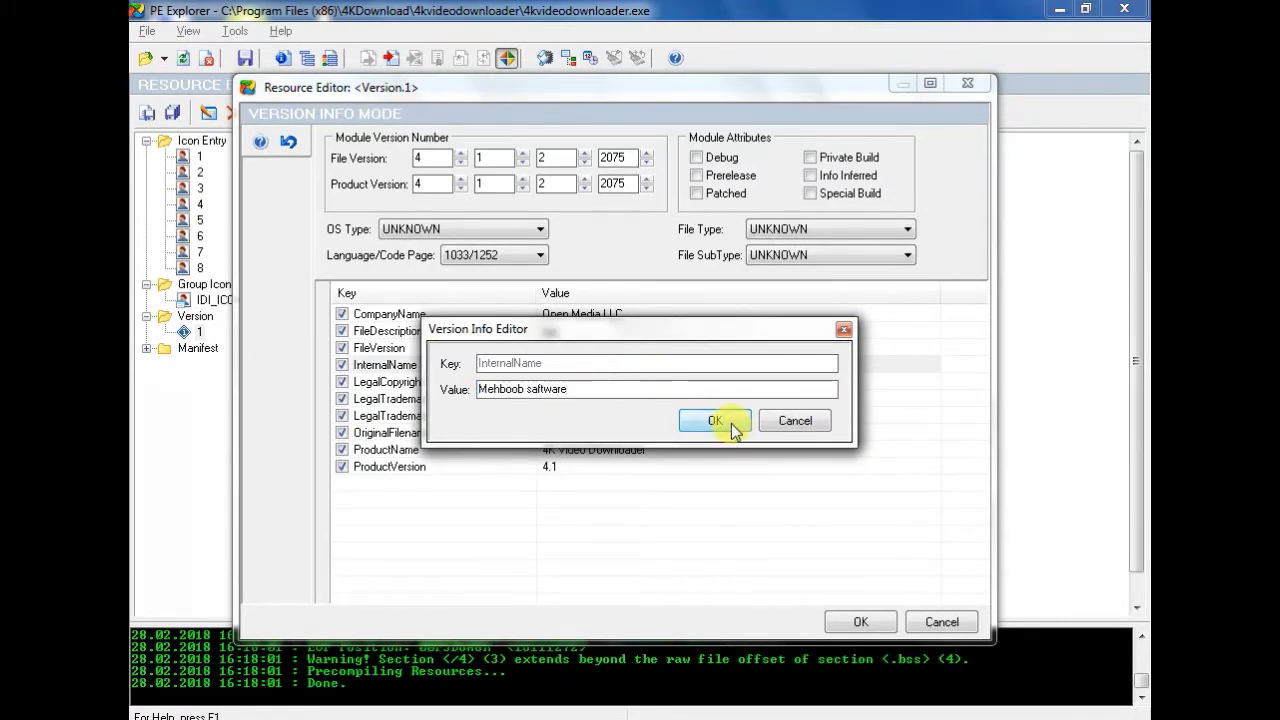
click(728, 428)
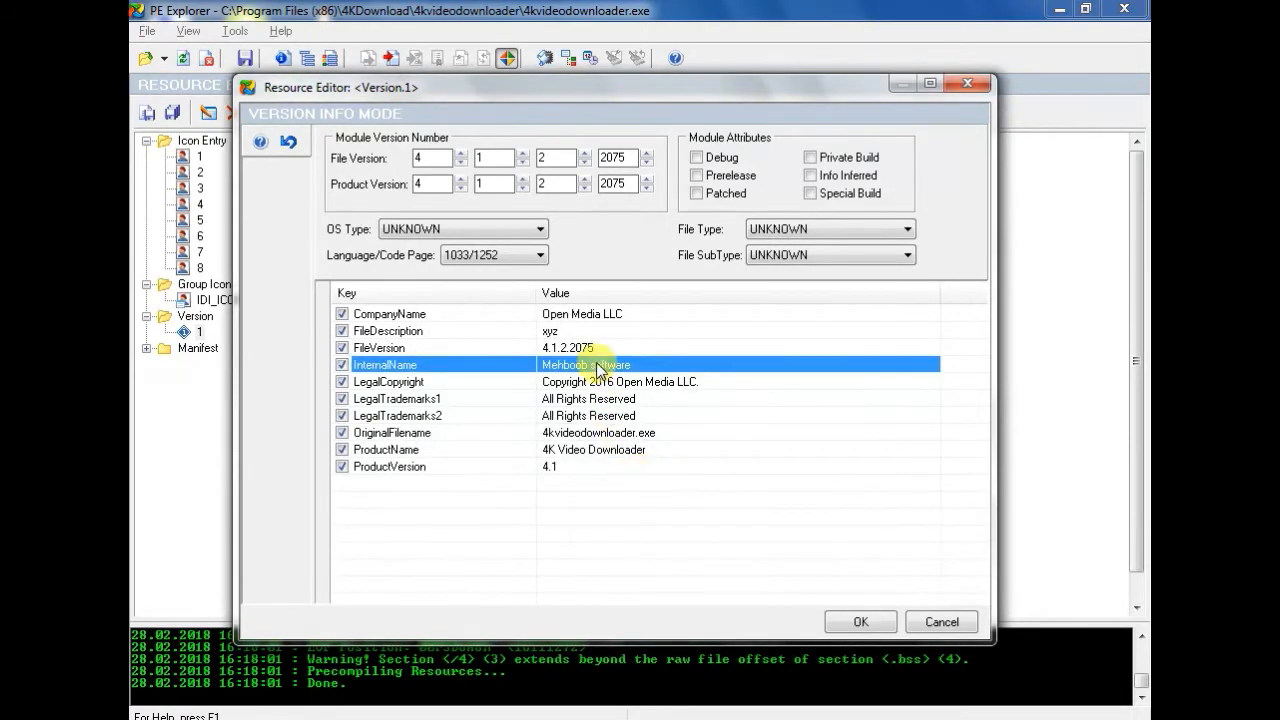
Set the Version 1 resource's OriginalFilename to "xyz.exe" and accept the changed version values
click(630, 432)
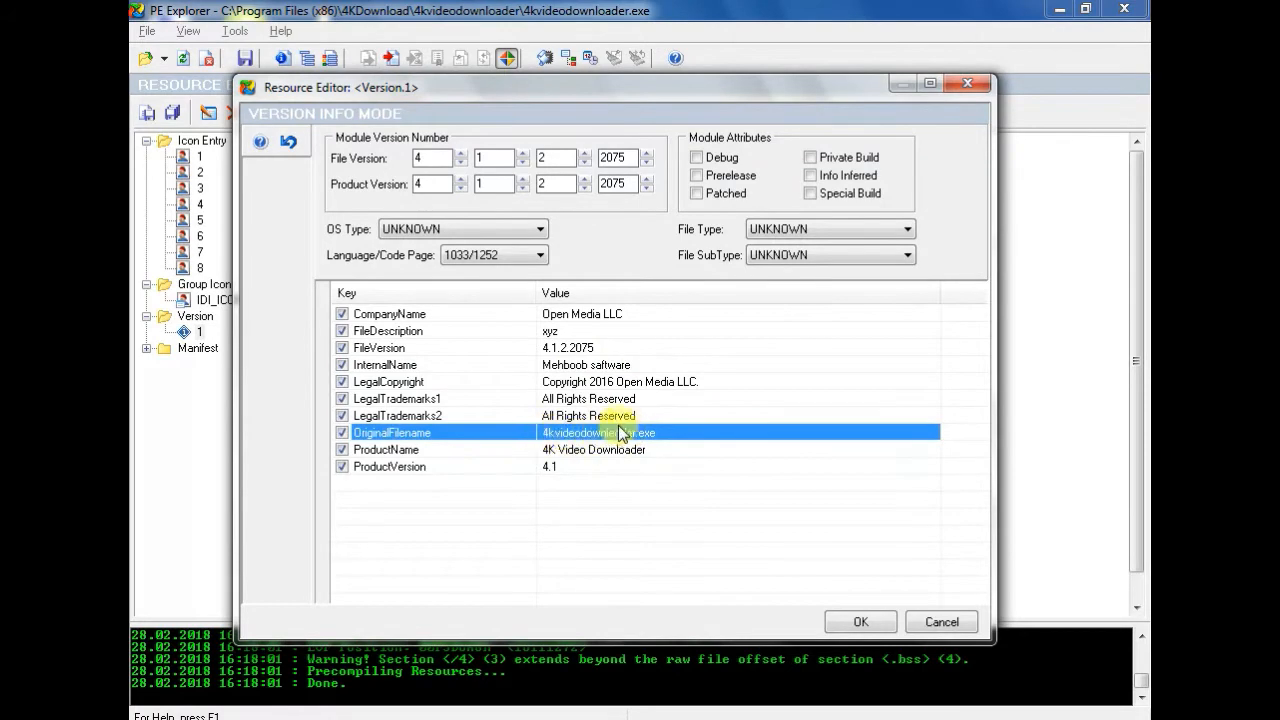
double_click(649, 431)
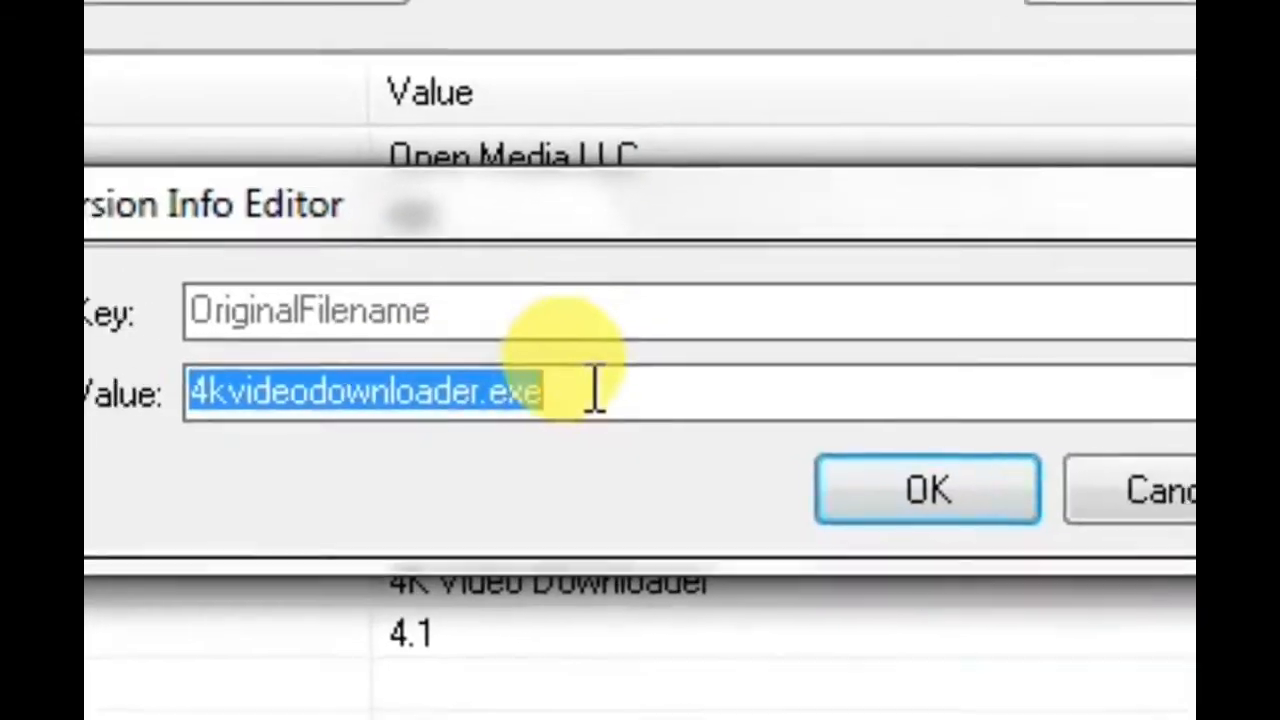
click(616, 395)
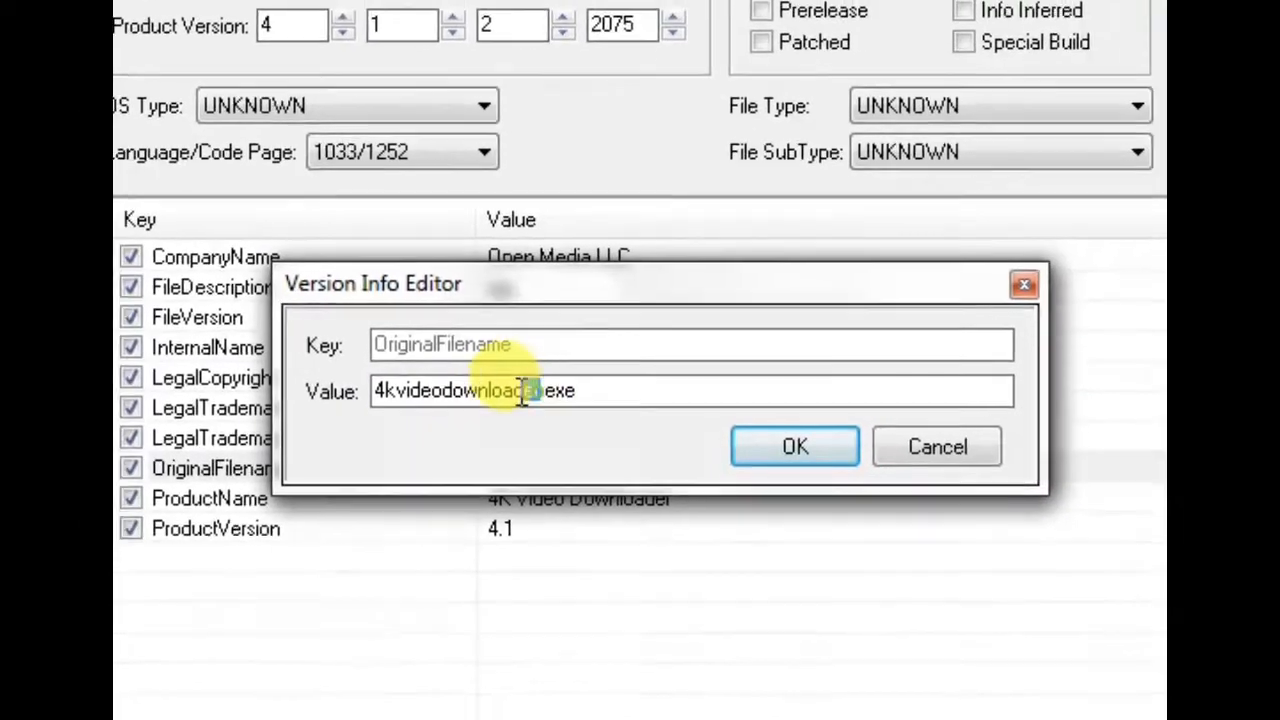
drag(512, 392, 225, 394)
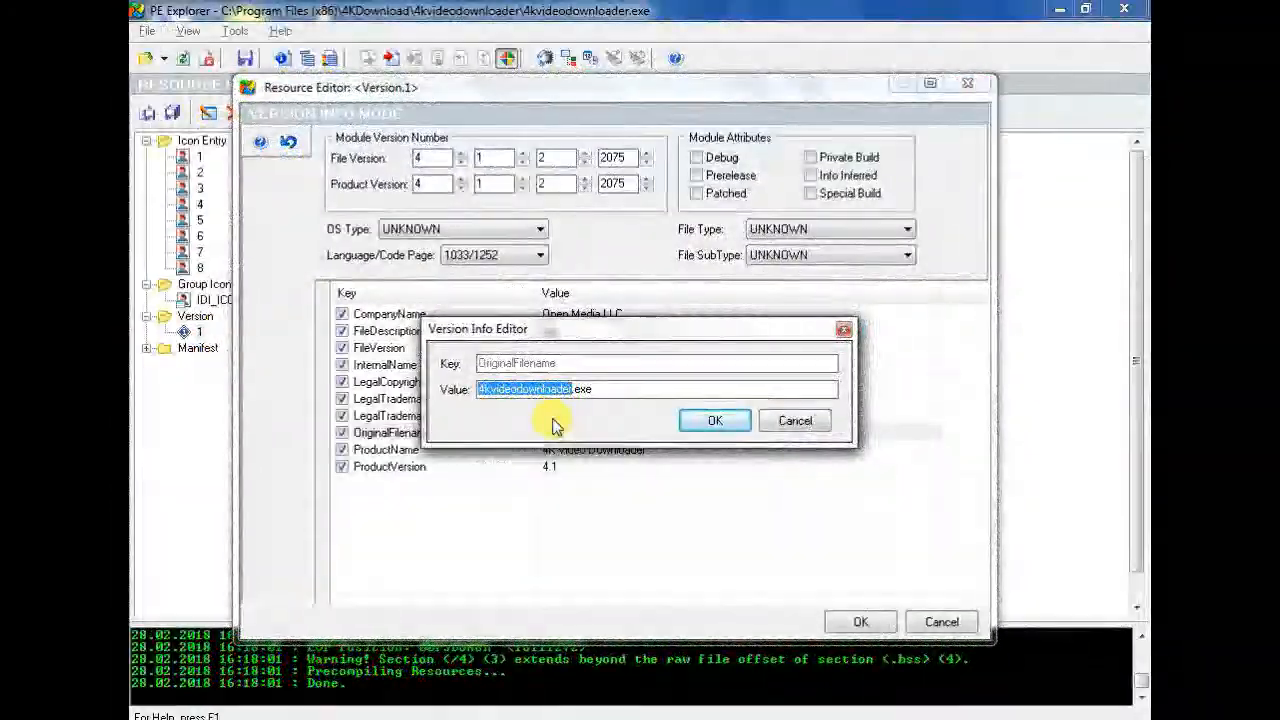
text(xyz)
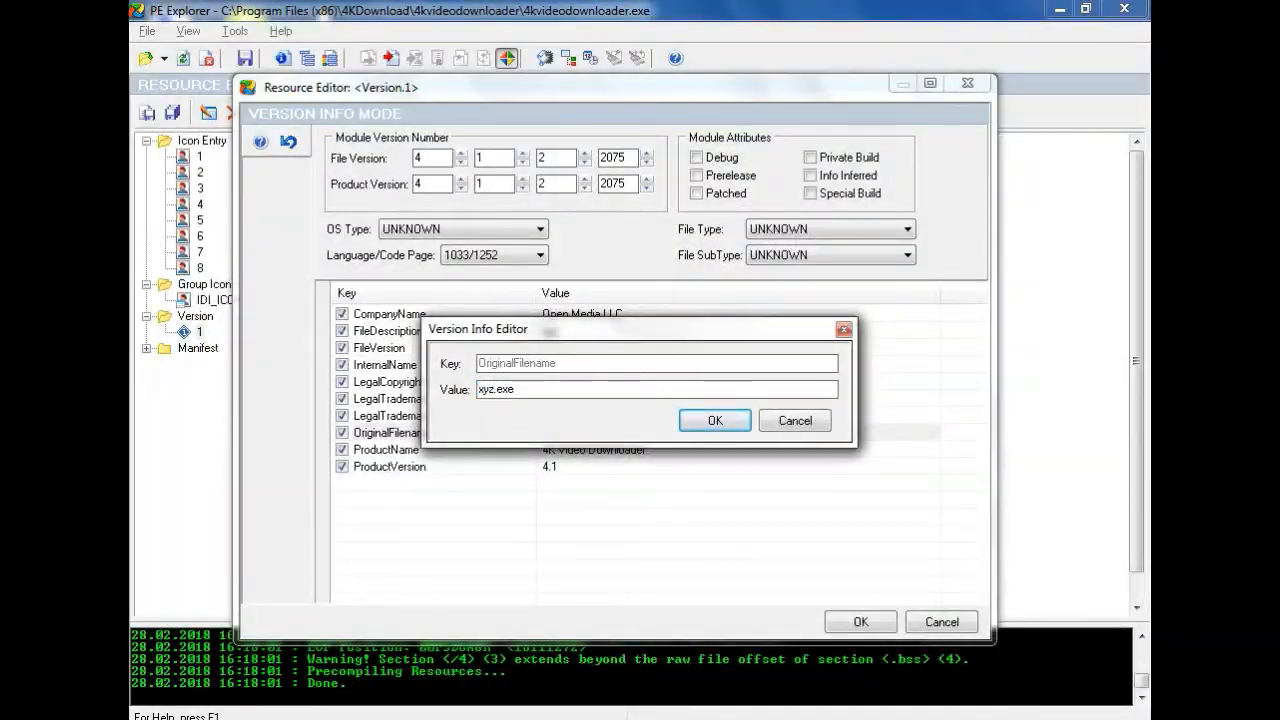
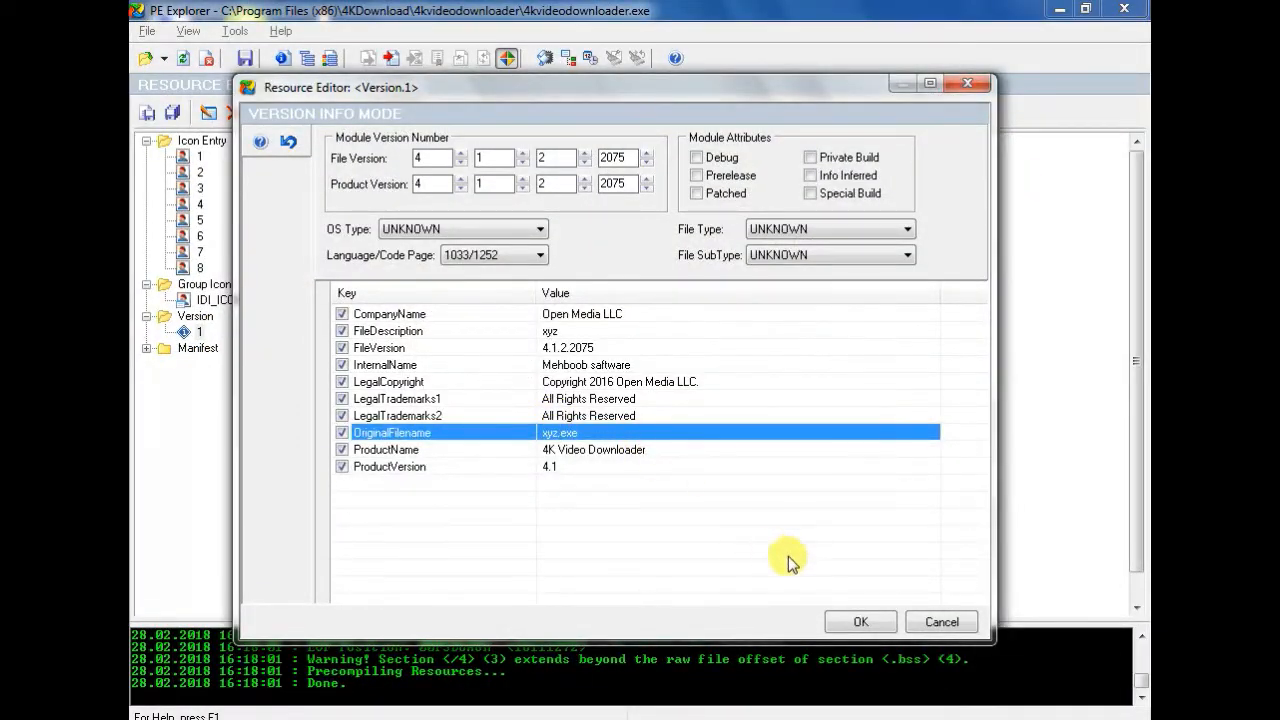
click(862, 620)
click(562, 415)
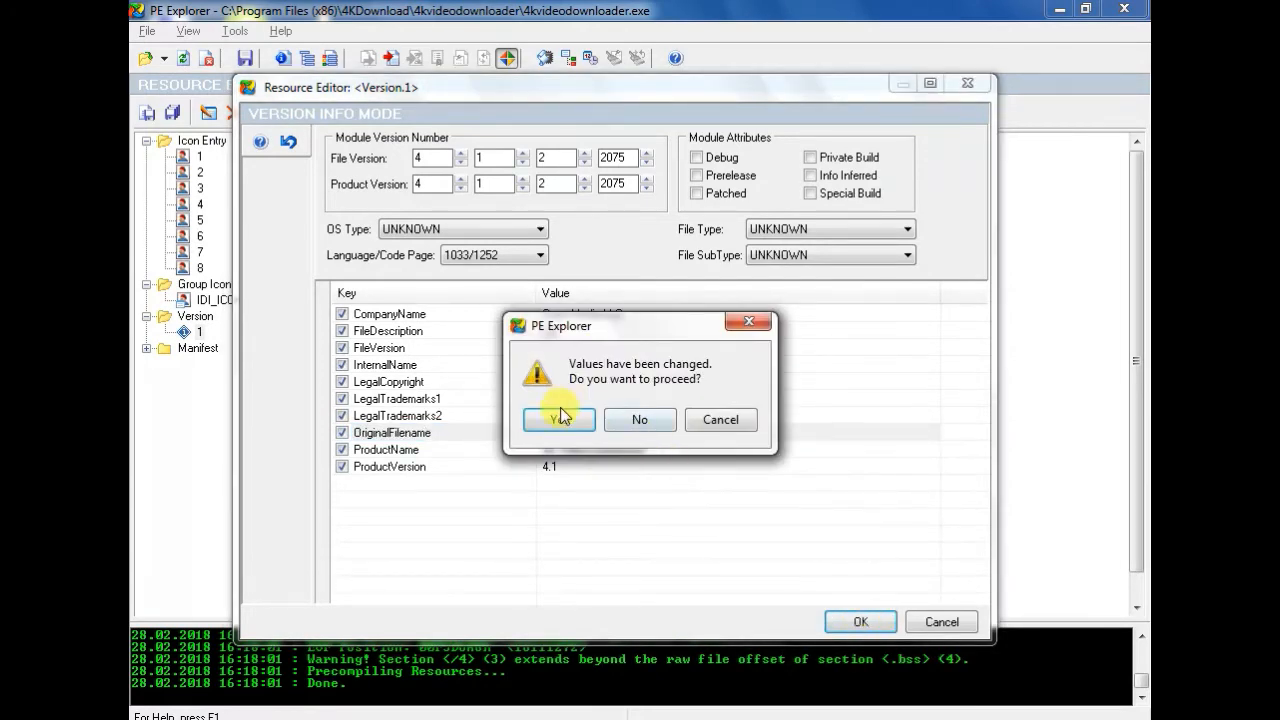
Review the edited version information, and inspect the General and Advanced options of the Disassembler
scroll(670, 458, down, 2)
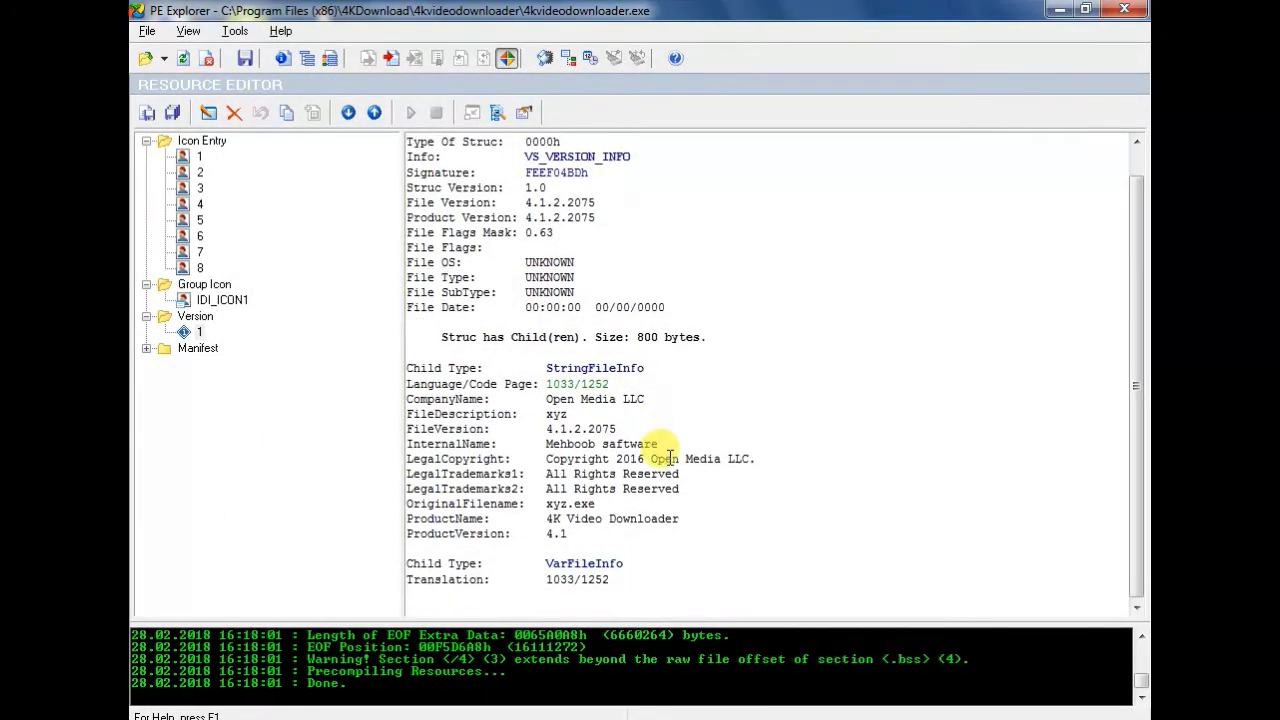
double_click(553, 413)
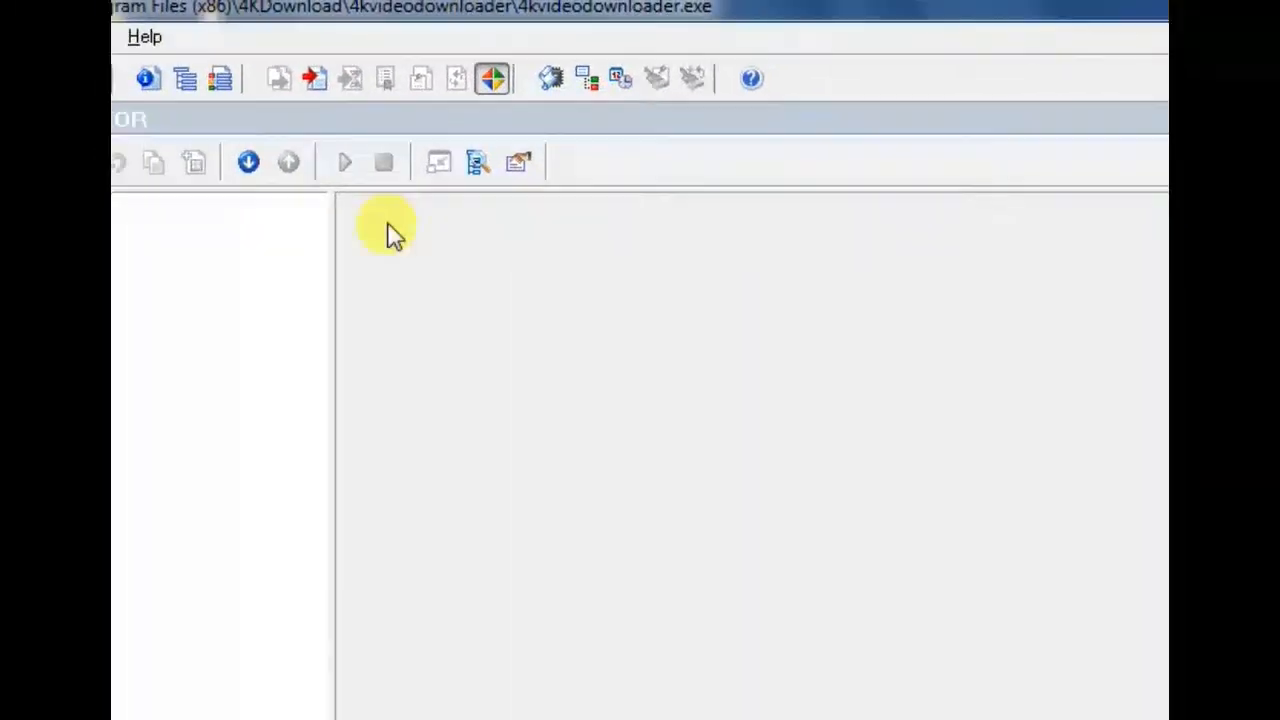
click(496, 74)
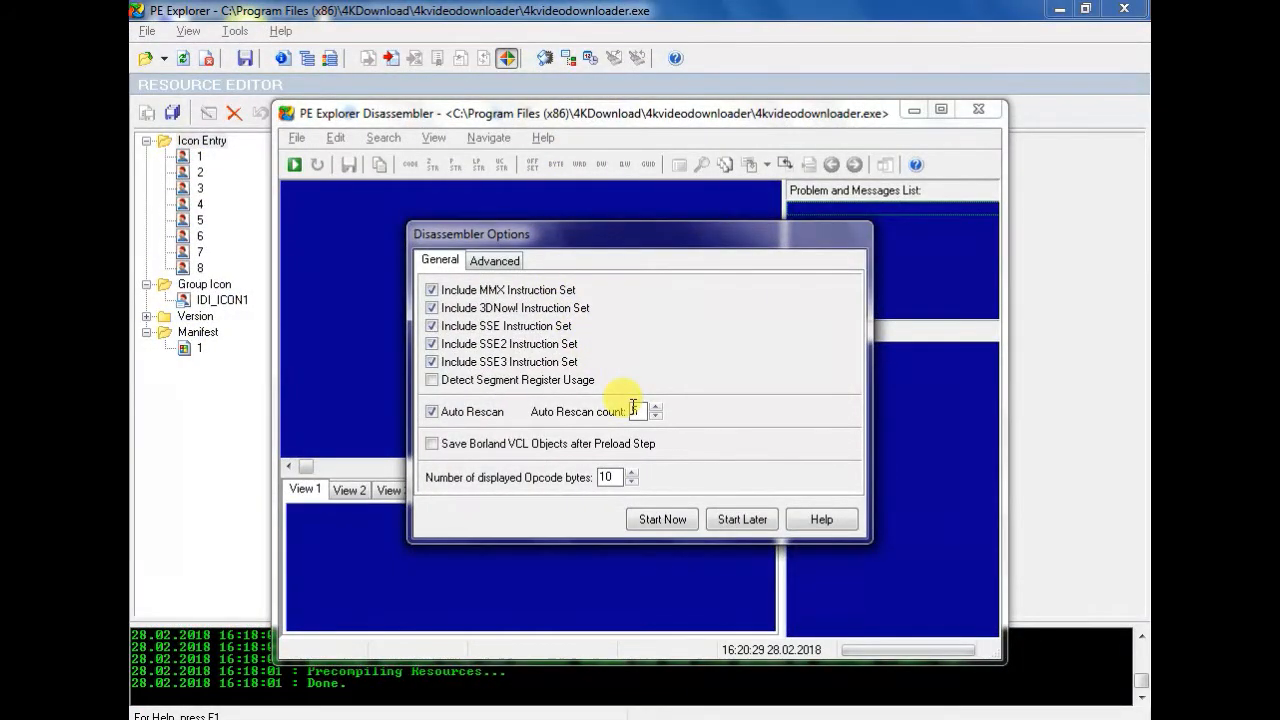
click(497, 261)
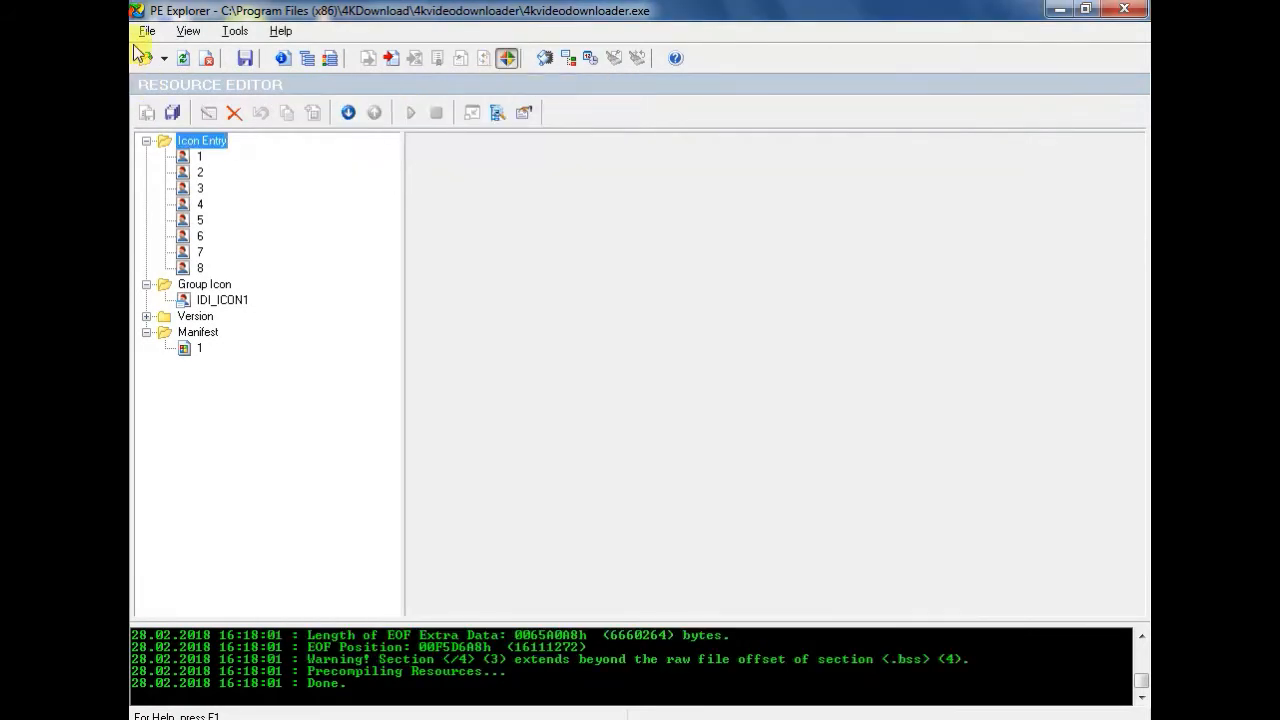
Save the modified executable as 4kvideodownloader in the user's profile folder on Local Disk (C:)
click(139, 35)
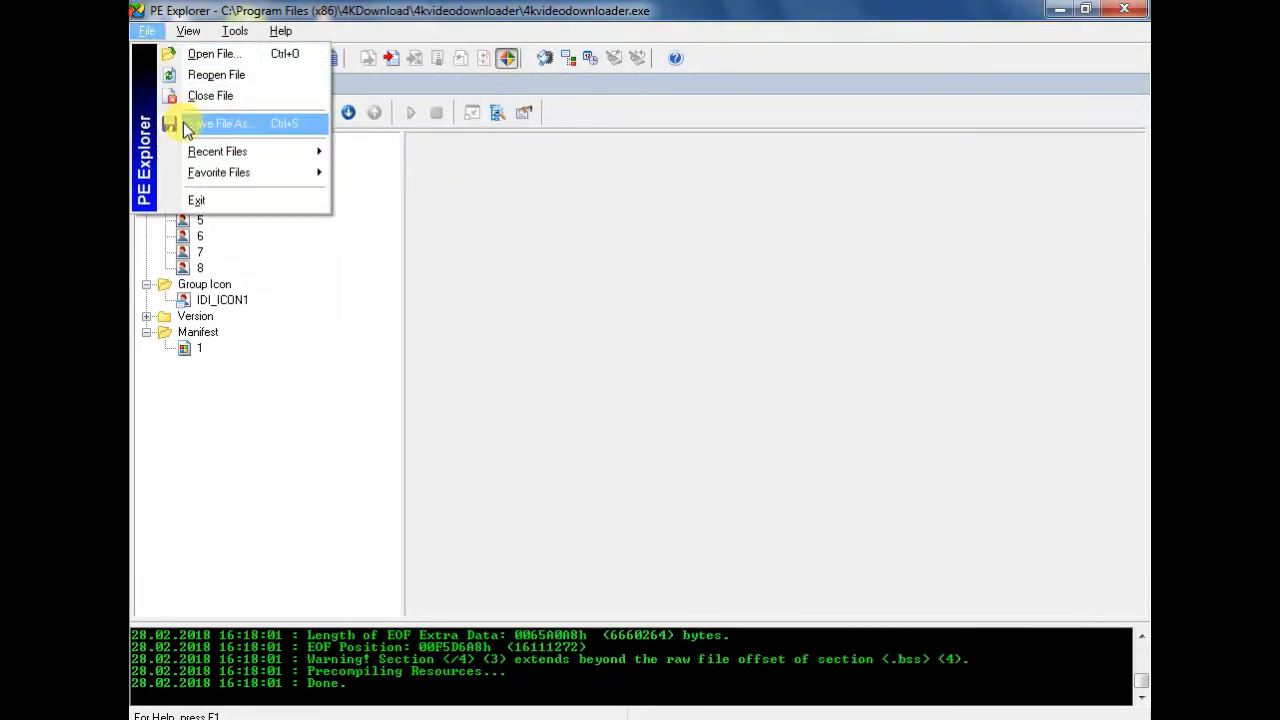
click(239, 123)
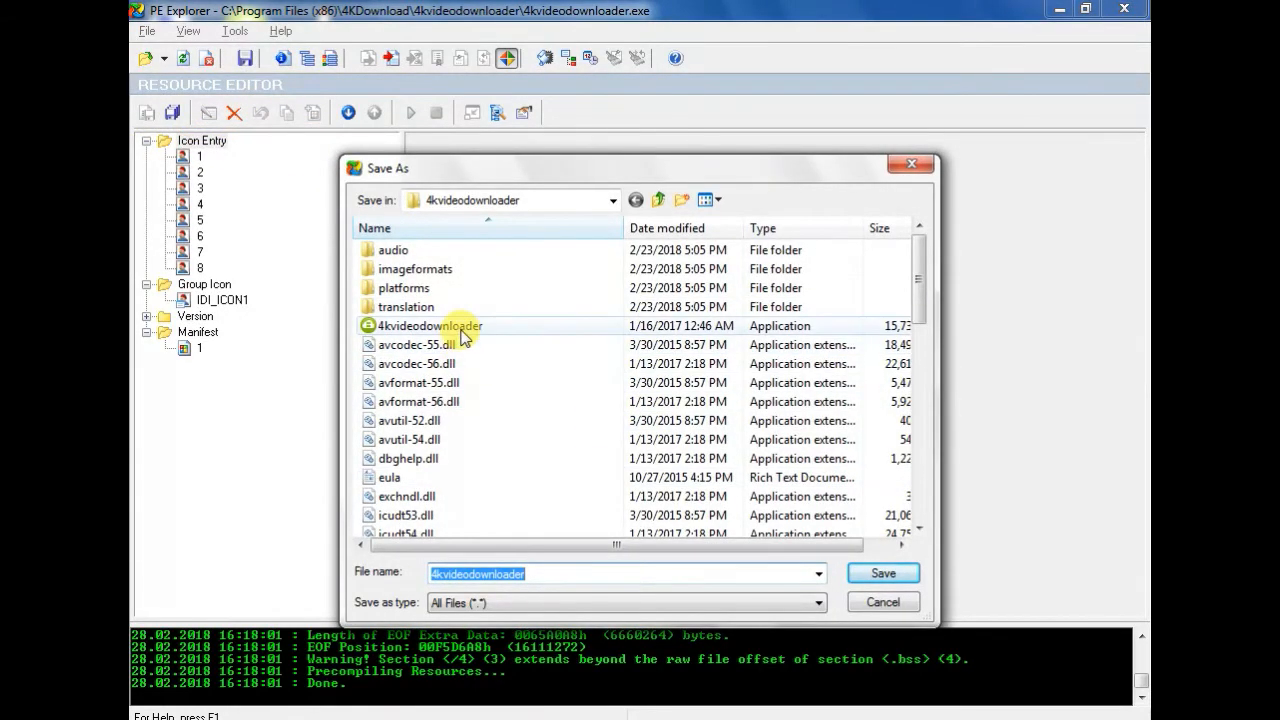
click(457, 330)
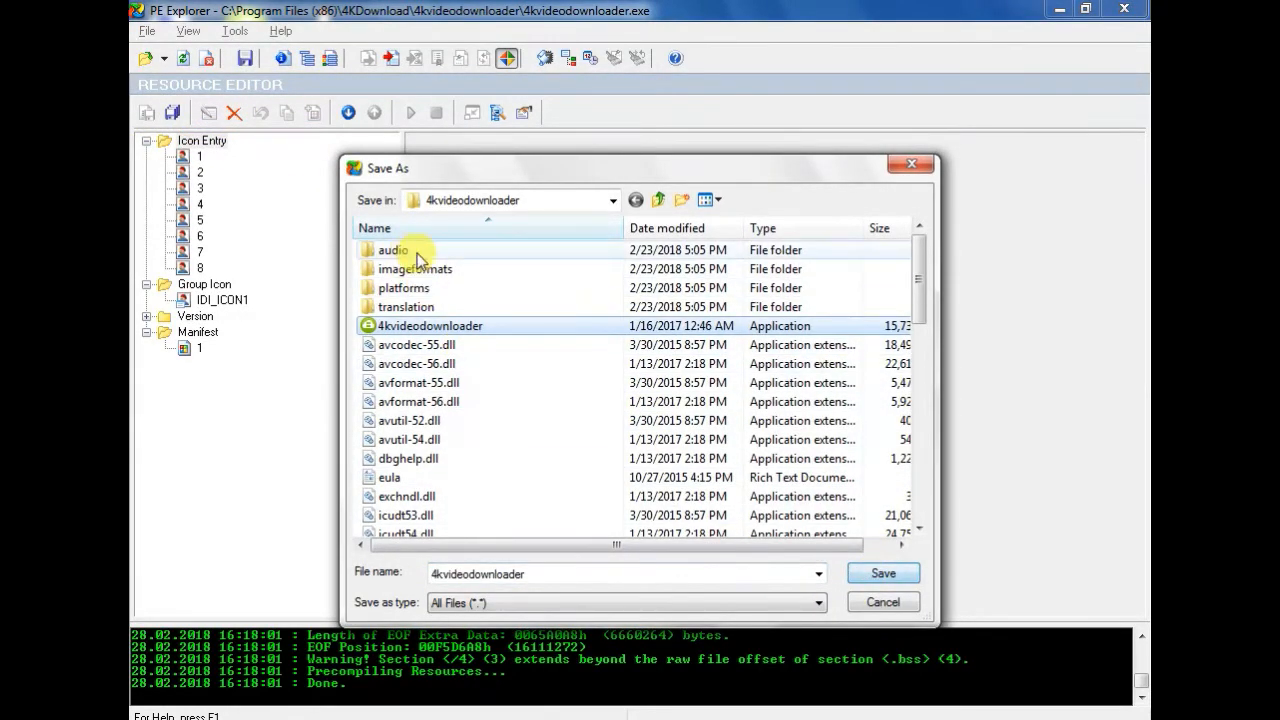
click(661, 202)
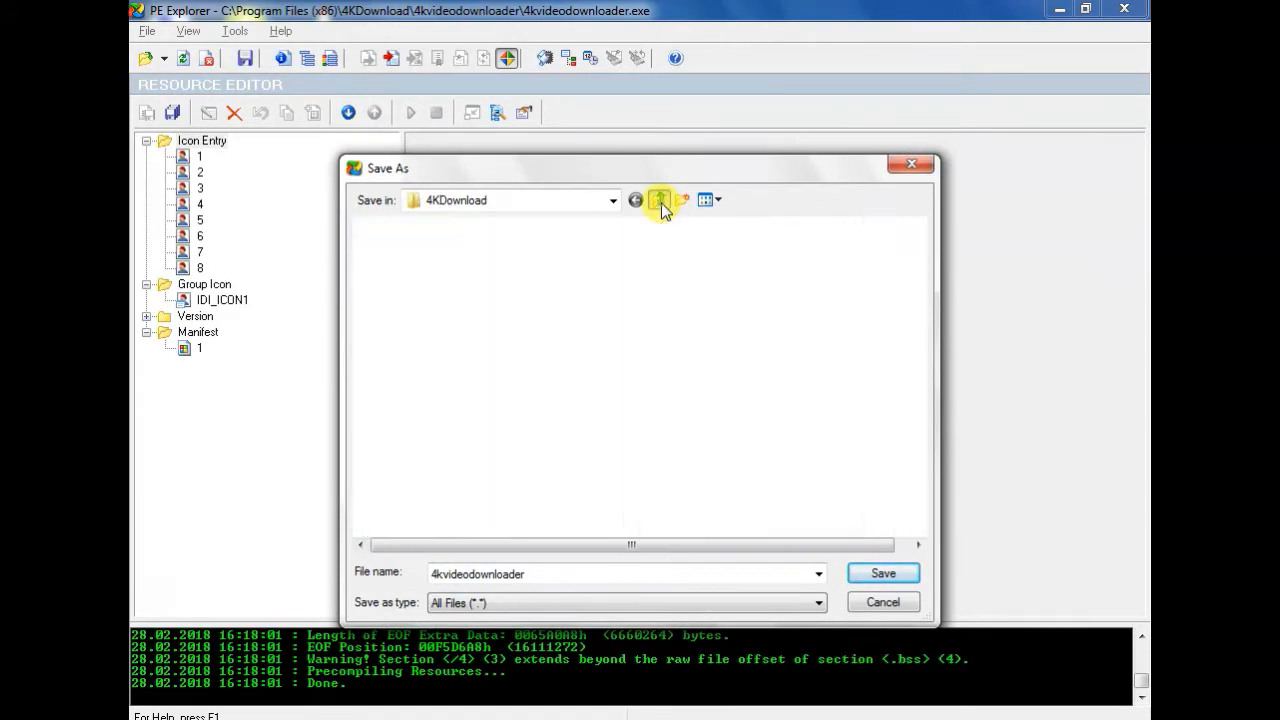
click(661, 202)
click(661, 202)
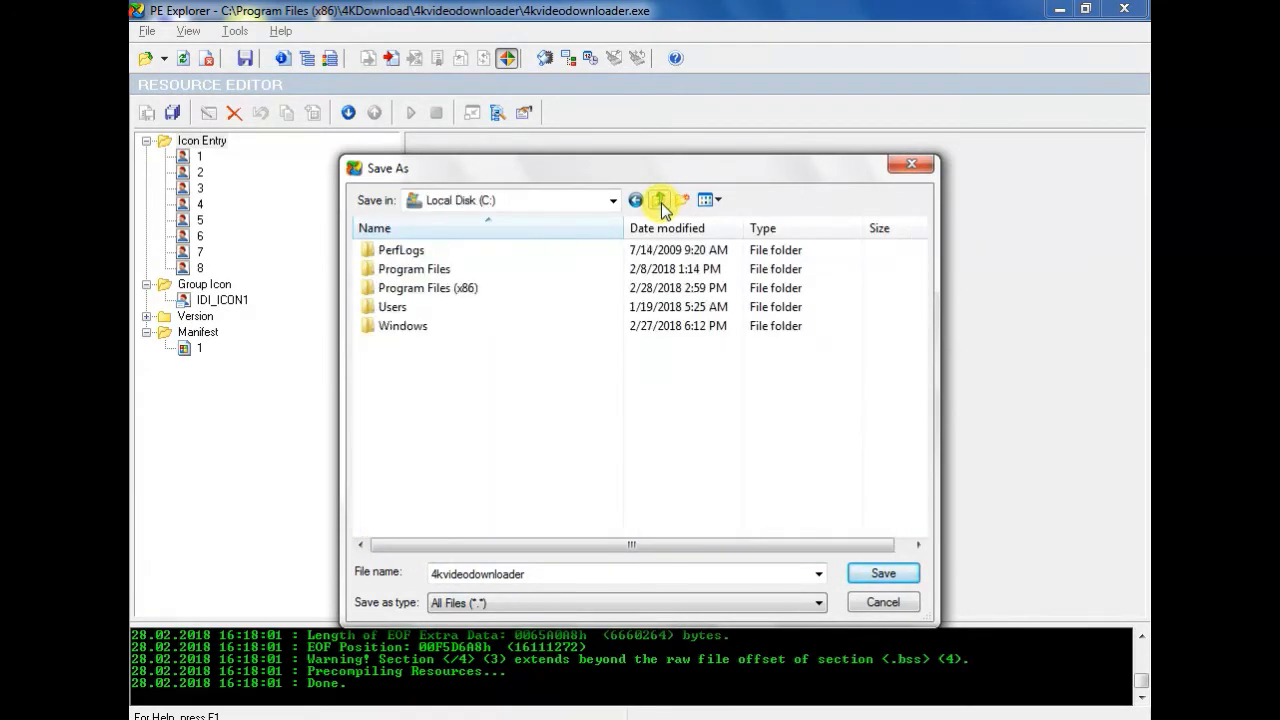
click(884, 574)
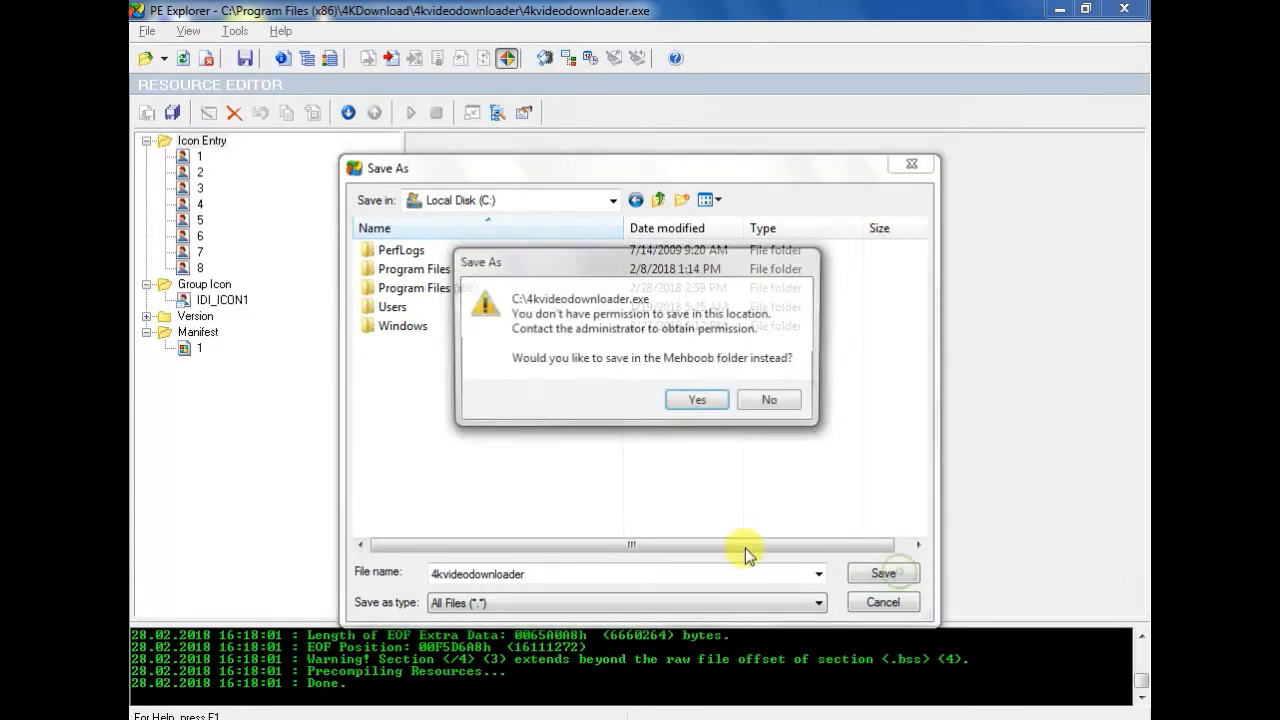
click(682, 402)
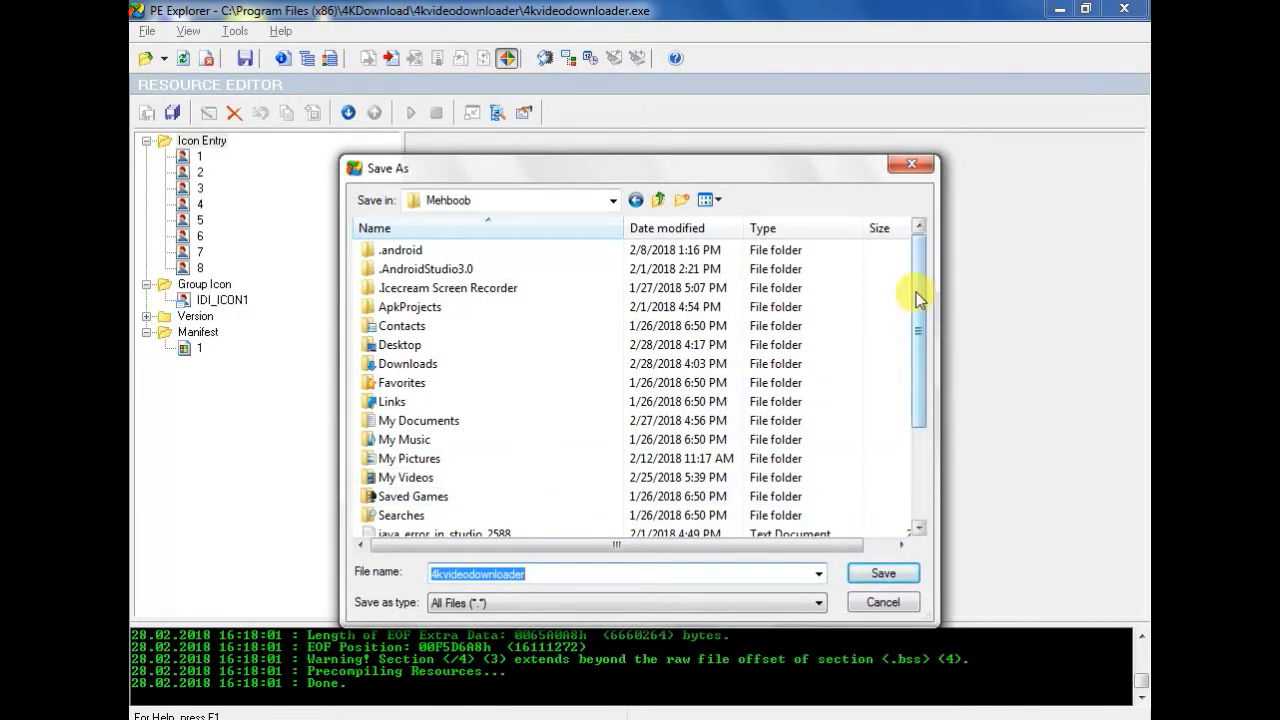
drag(916, 292, 914, 560)
click(884, 573)
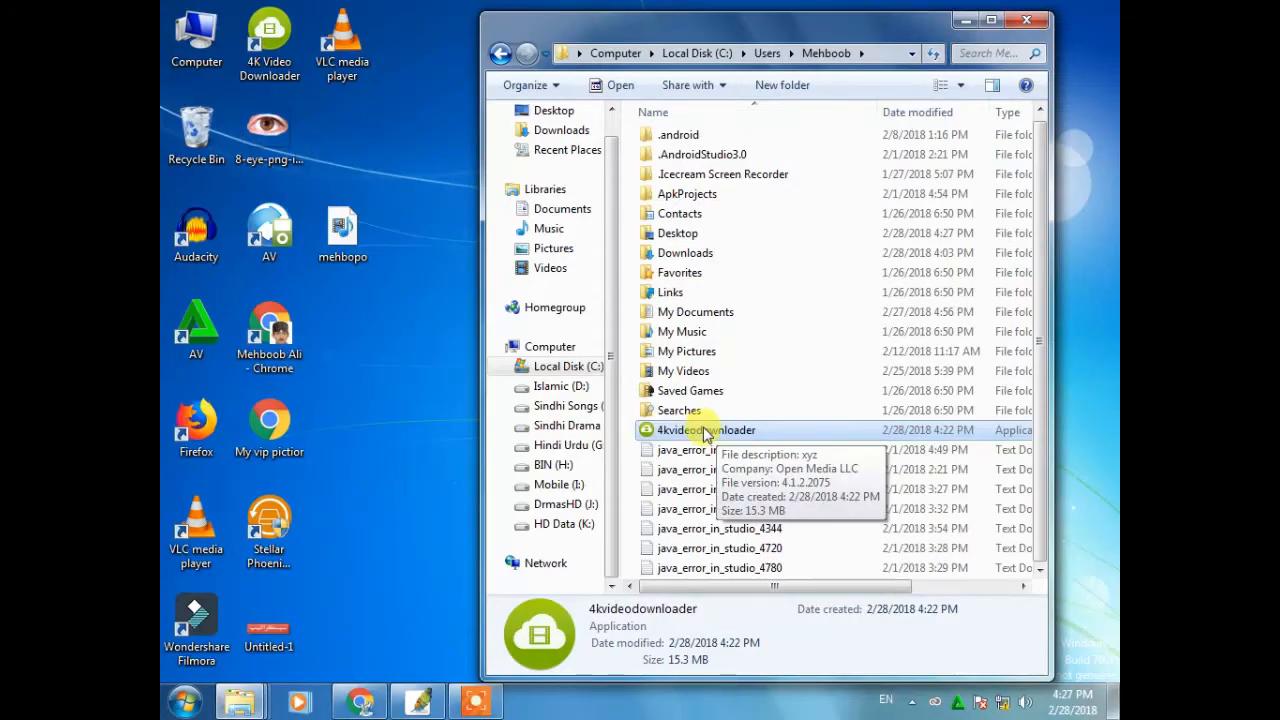
Open the file location of the 4K Video Downloader desktop shortcut and arrange its window beside the user's profile folder
drag(709, 28, 808, 22)
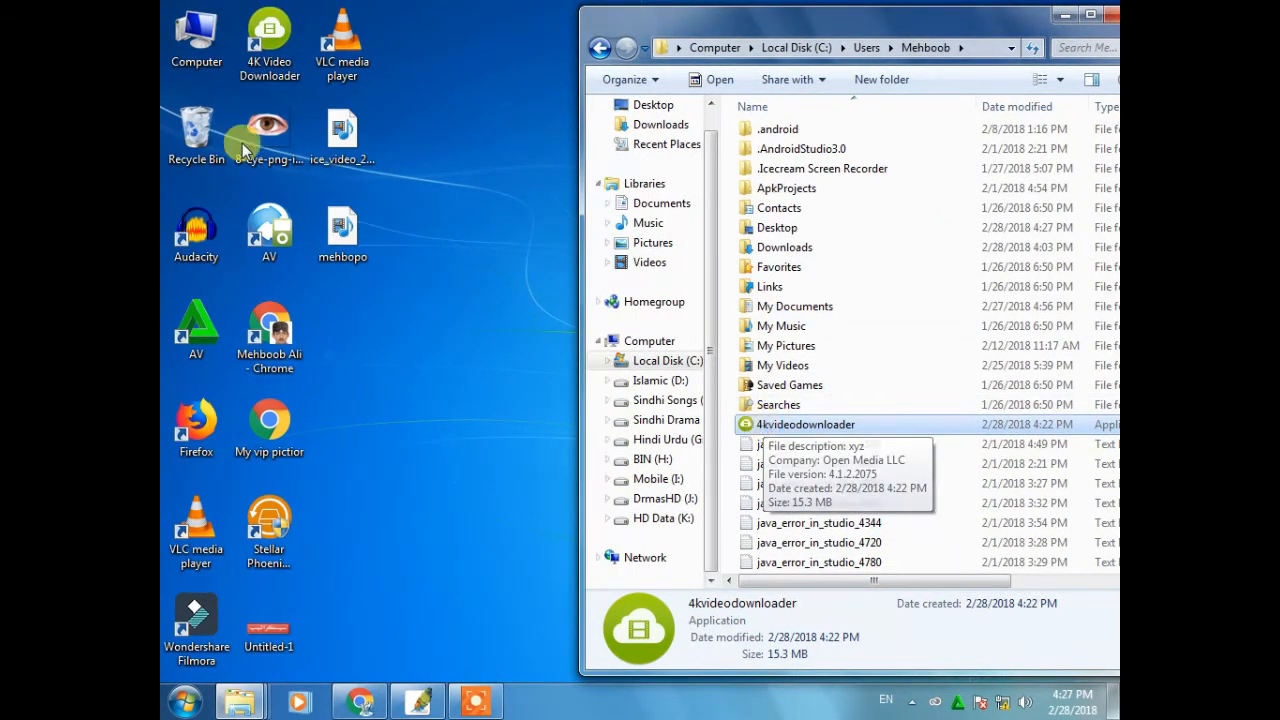
double_click(196, 35)
click(708, 10)
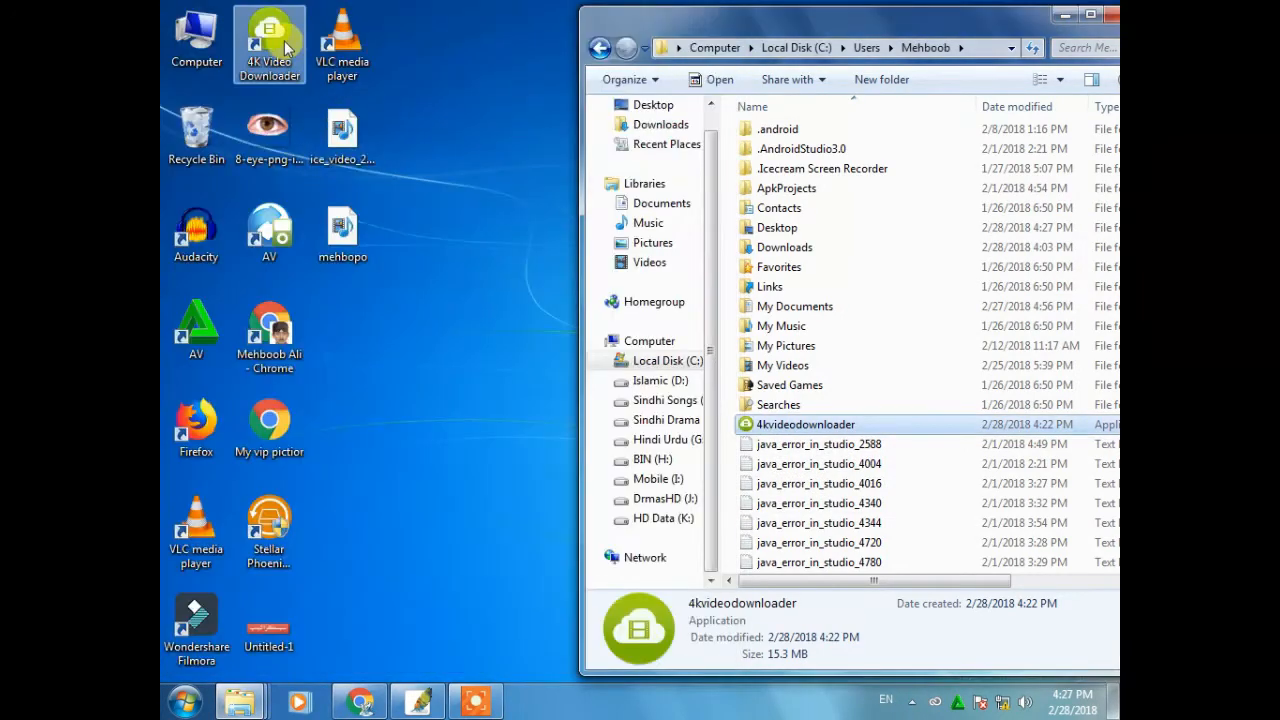
right_click(284, 41)
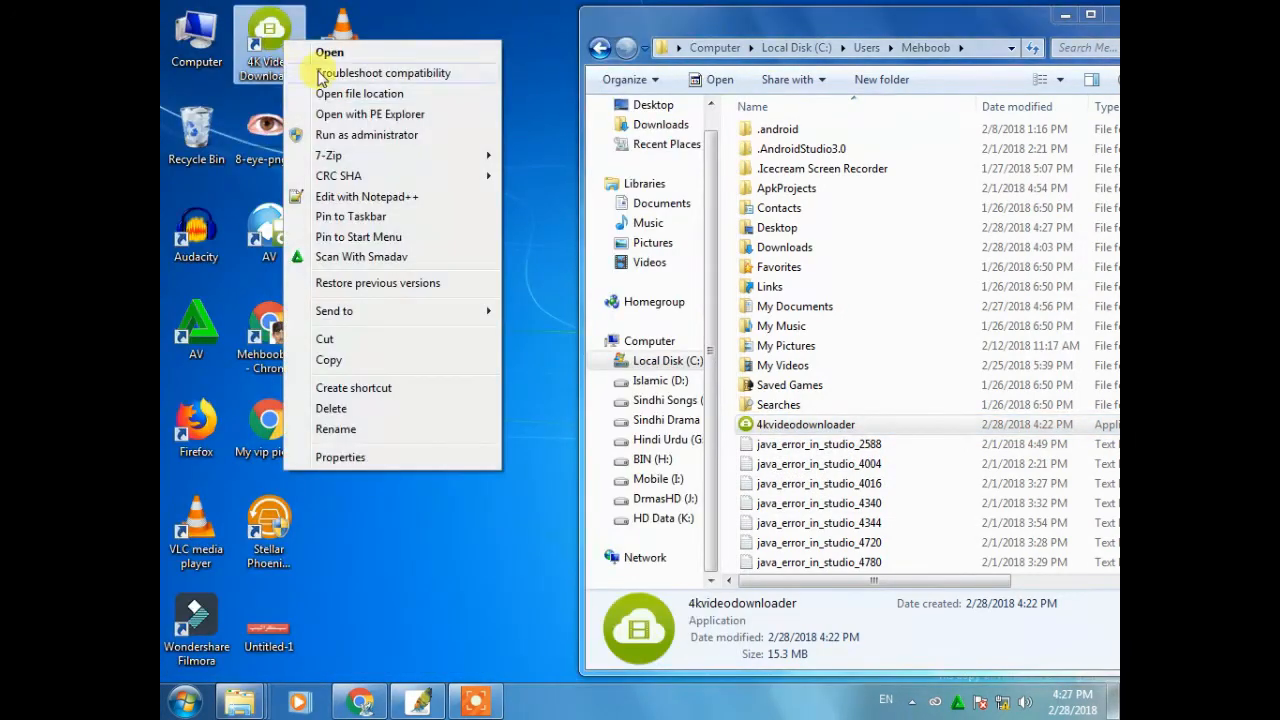
click(365, 95)
drag(491, 34, 417, 34)
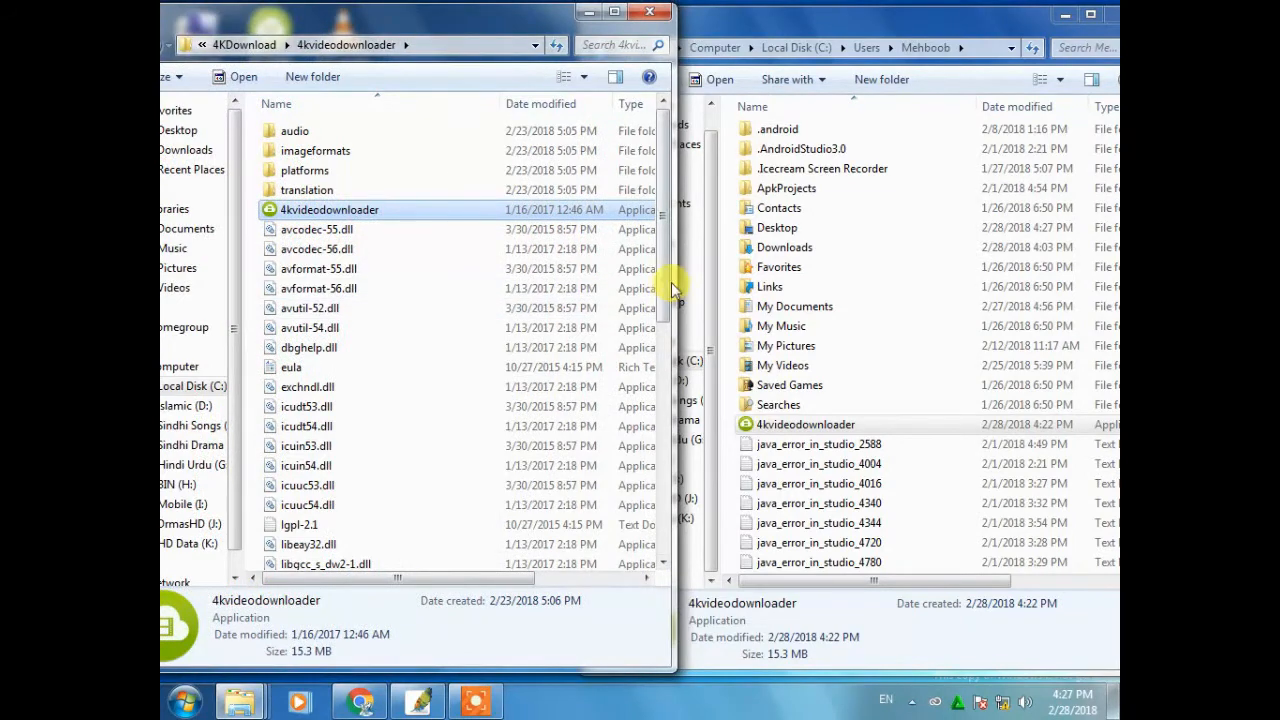
drag(673, 283, 592, 283)
Try to replace the installed 4kvideodownloader executable with the modified copy using administrator permission, and launch and close 4K Video Downloader
drag(790, 424, 355, 205)
click(792, 320)
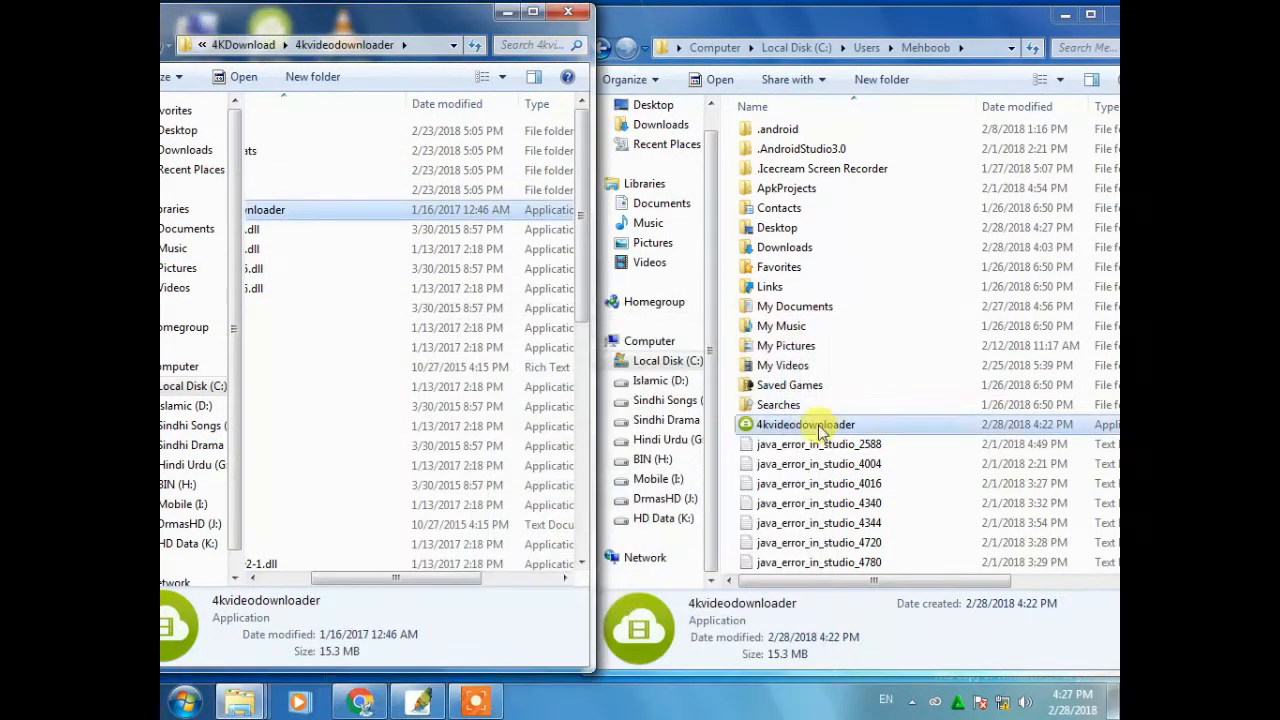
drag(820, 423, 500, 457)
click(590, 283)
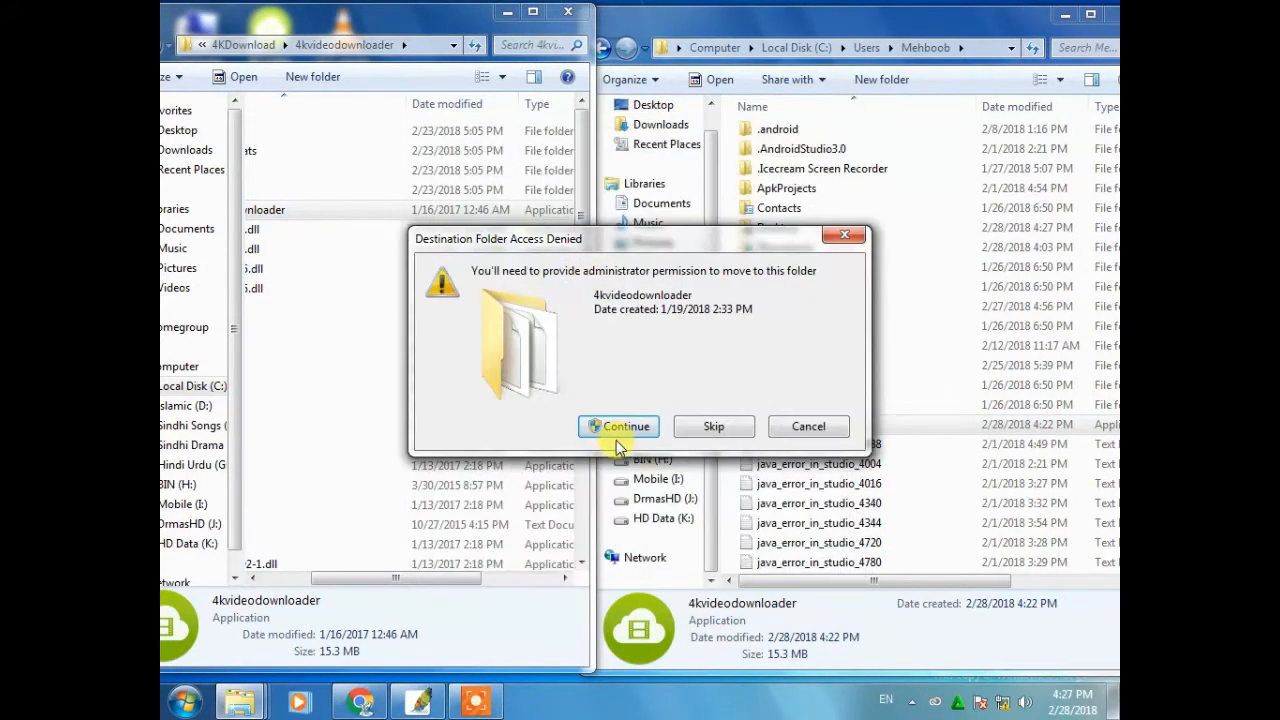
click(612, 430)
double_click(371, 207)
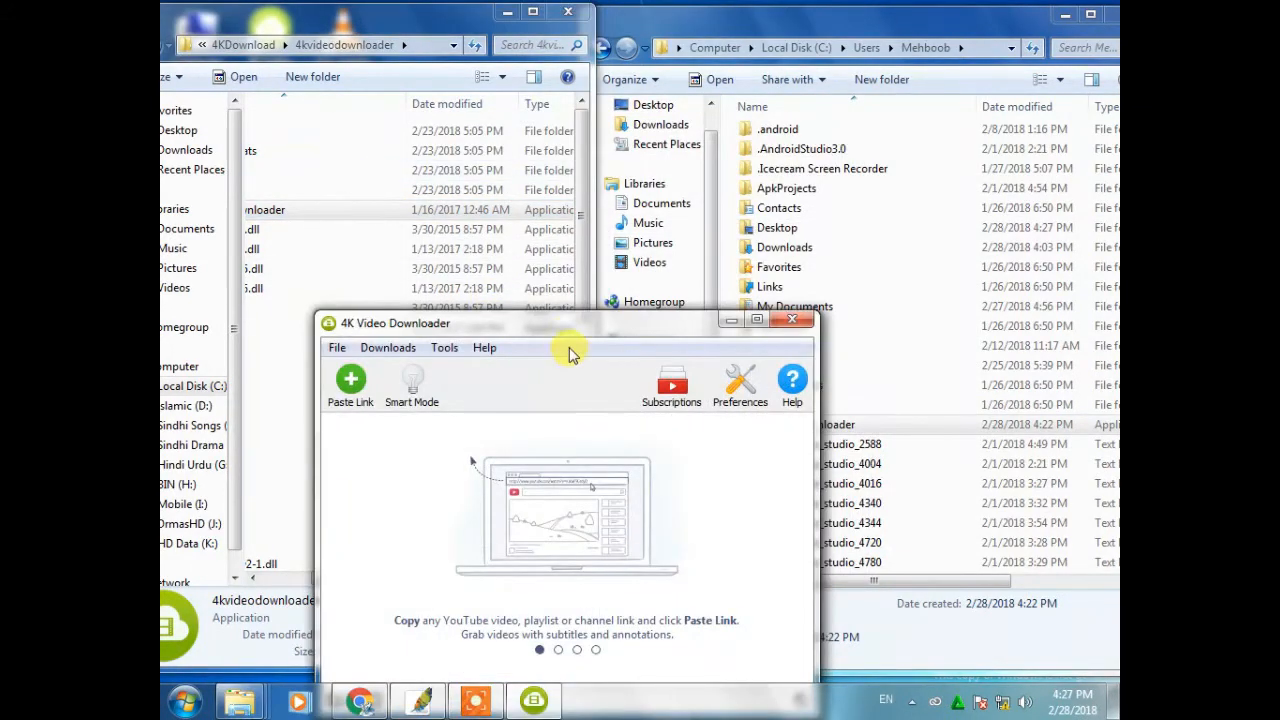
click(792, 320)
Move the modified 4kvideodownloader into the installation folder, replacing the existing file with administrator permission, and close the user's profile folder
drag(820, 427, 372, 466)
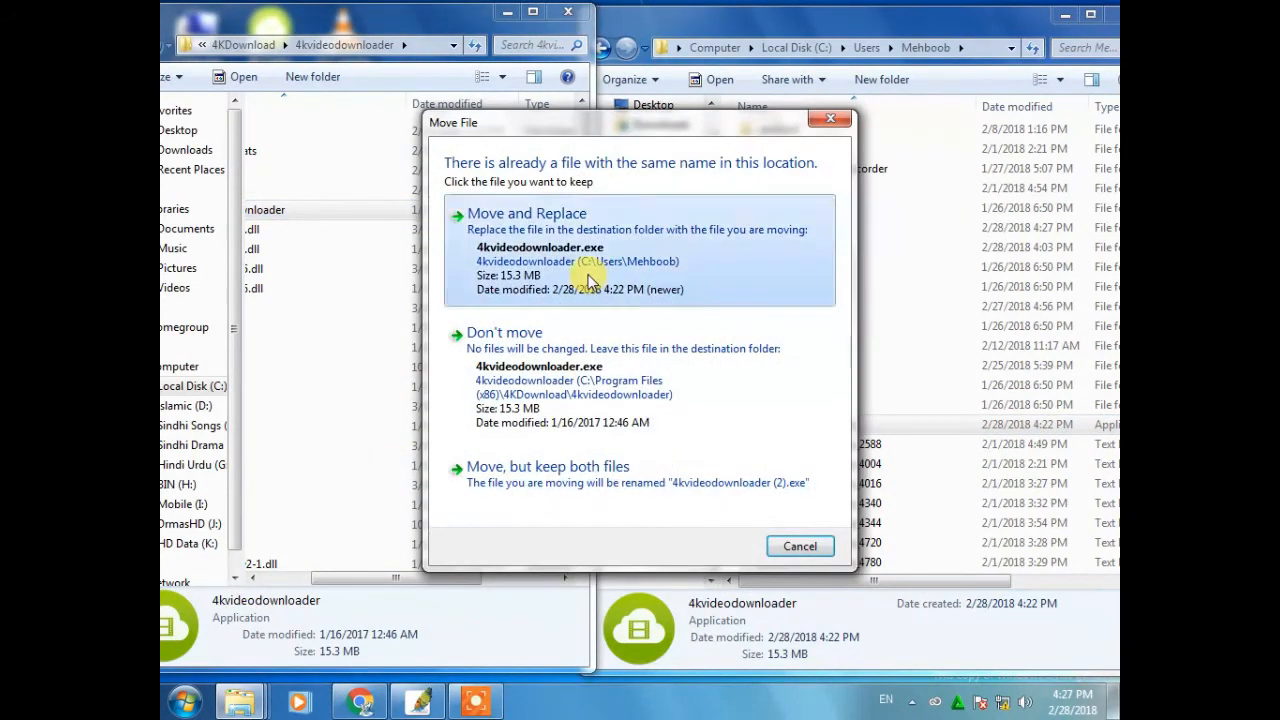
click(590, 283)
click(614, 436)
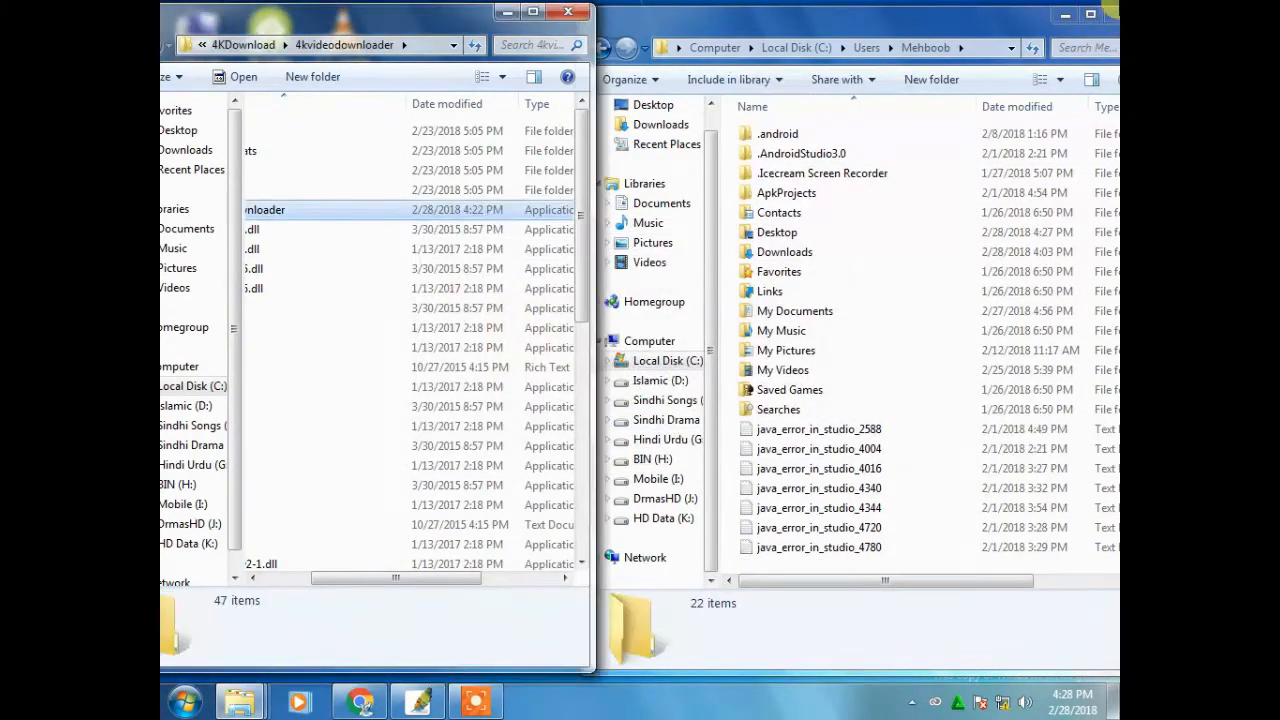
click(1114, 20)
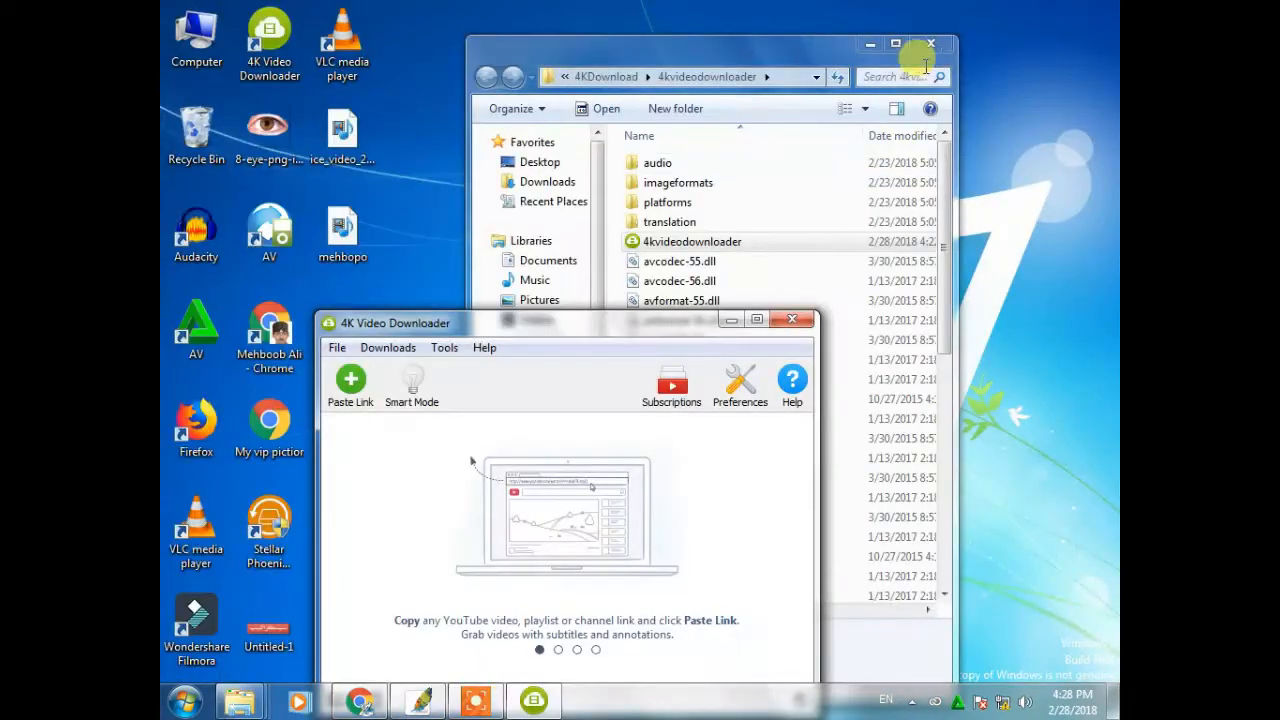
Close the installation folder, switch to Chrome and back to 4K Video Downloader, and paste a video link for parsing
click(935, 47)
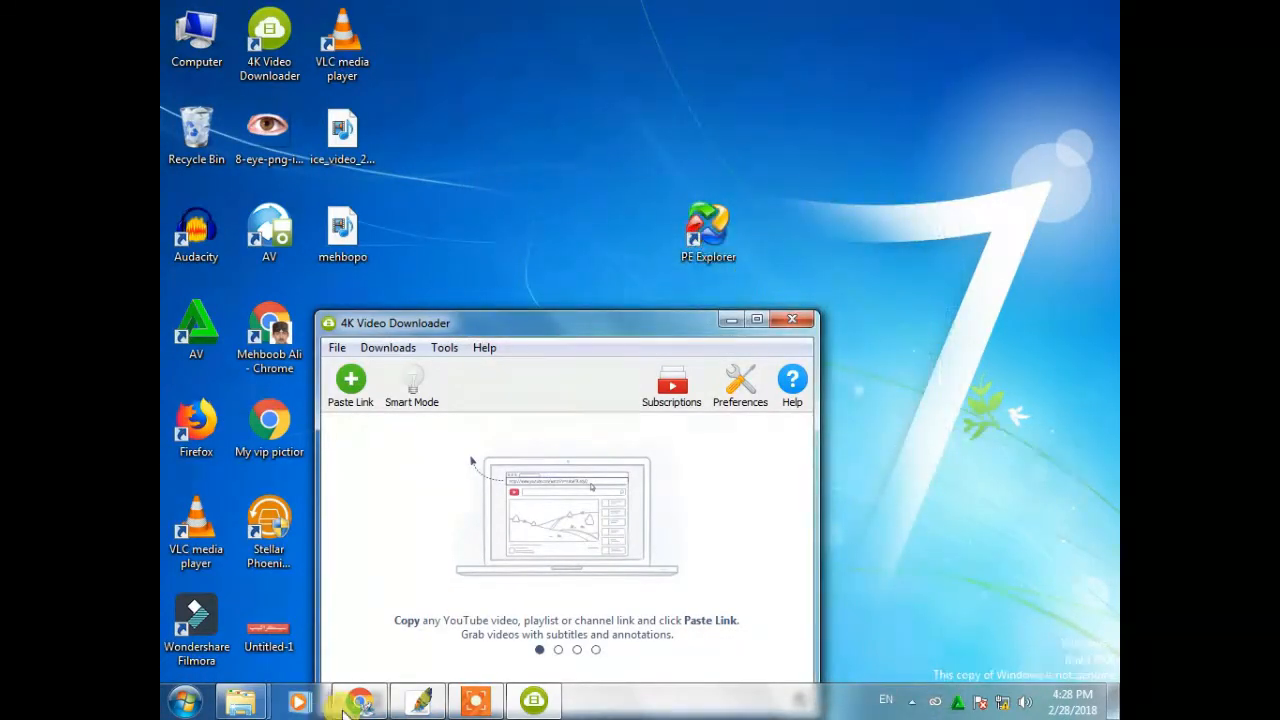
click(360, 703)
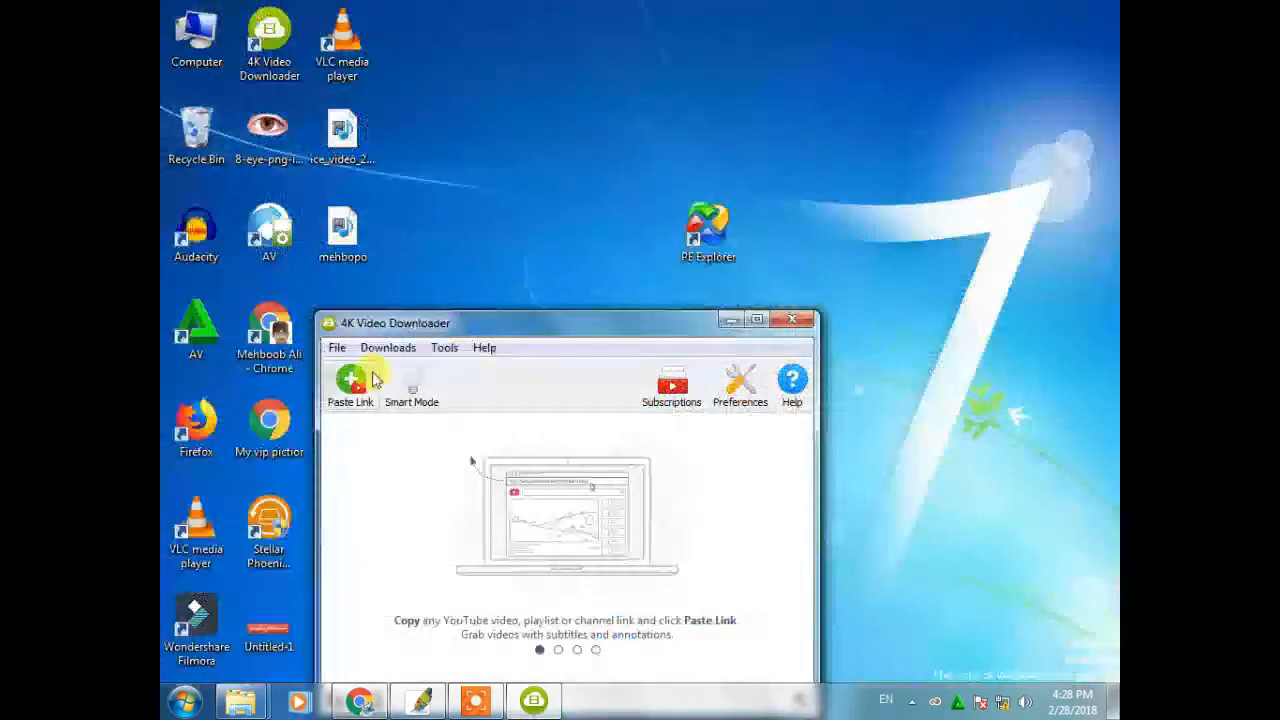
click(373, 378)
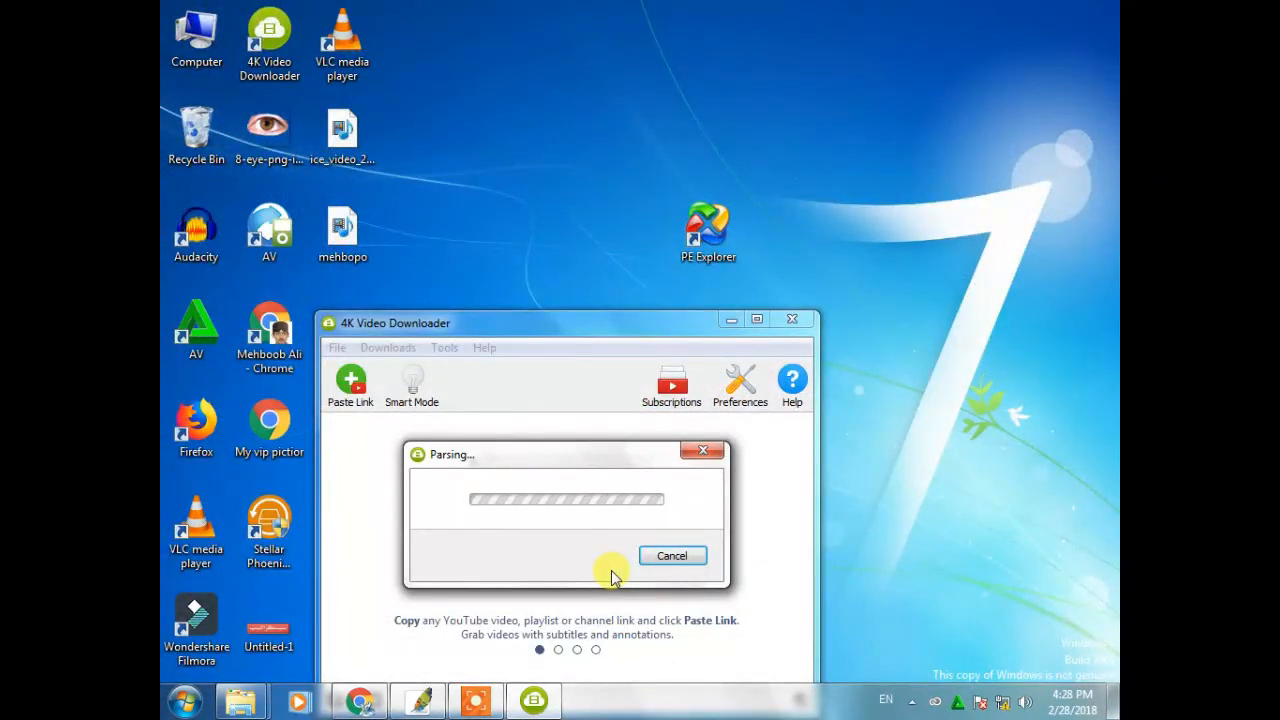